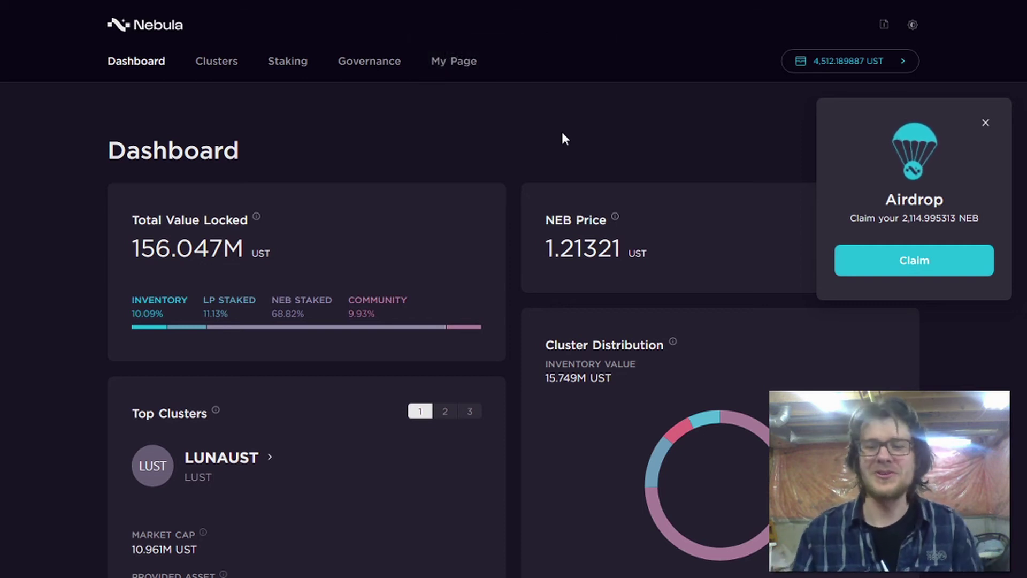
# Step: Close the airdrop claim popup so the dashboard's NEB price and cluster inventory value are visible
pyautogui.click(985, 120)
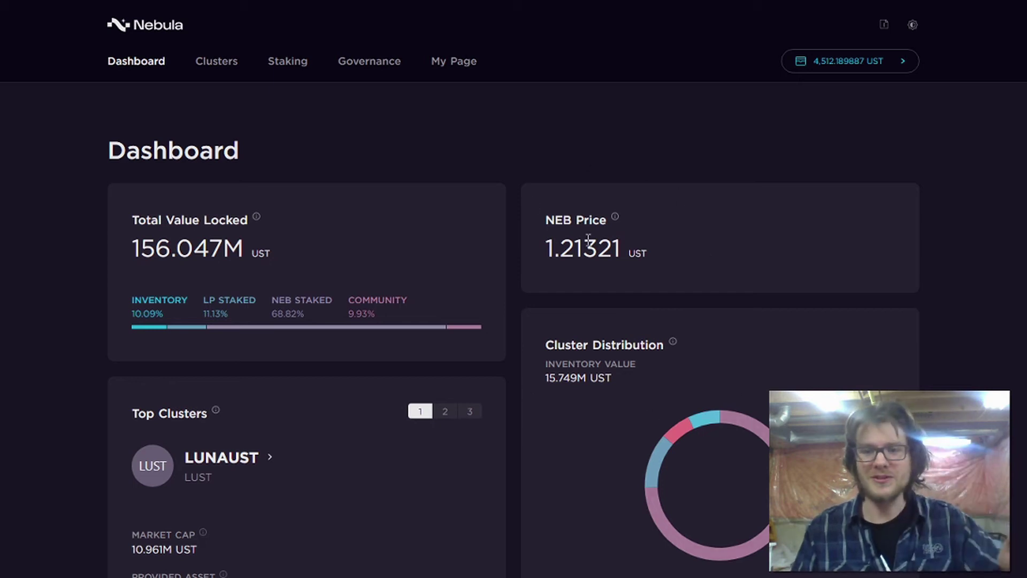
# Step: Page the Top Clusters carousel past All star assets to First Three Cluster (FTC, 1.186M UST market cap)
pyautogui.scroll(-4, 609, 268)
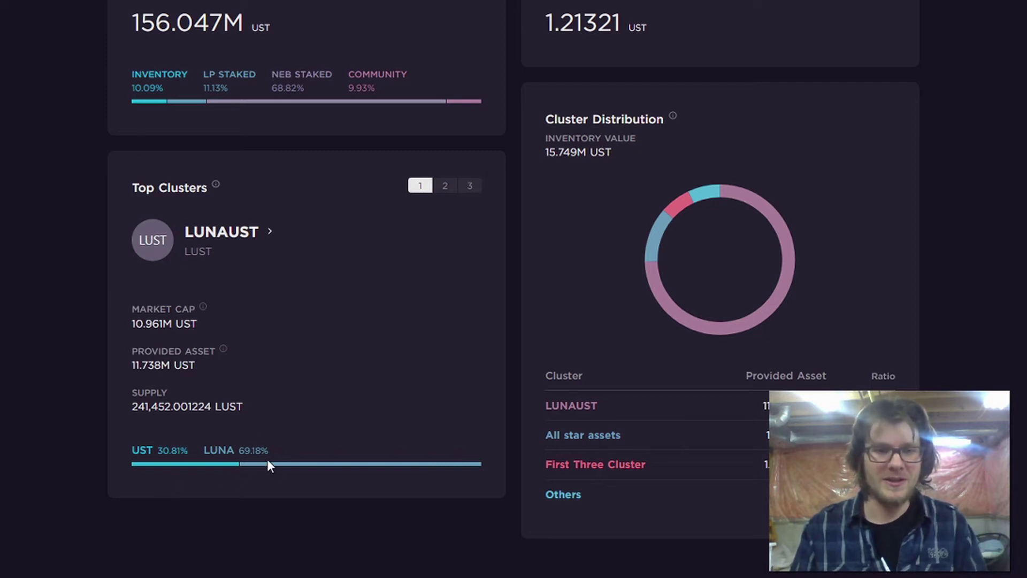
pyautogui.click(445, 185)
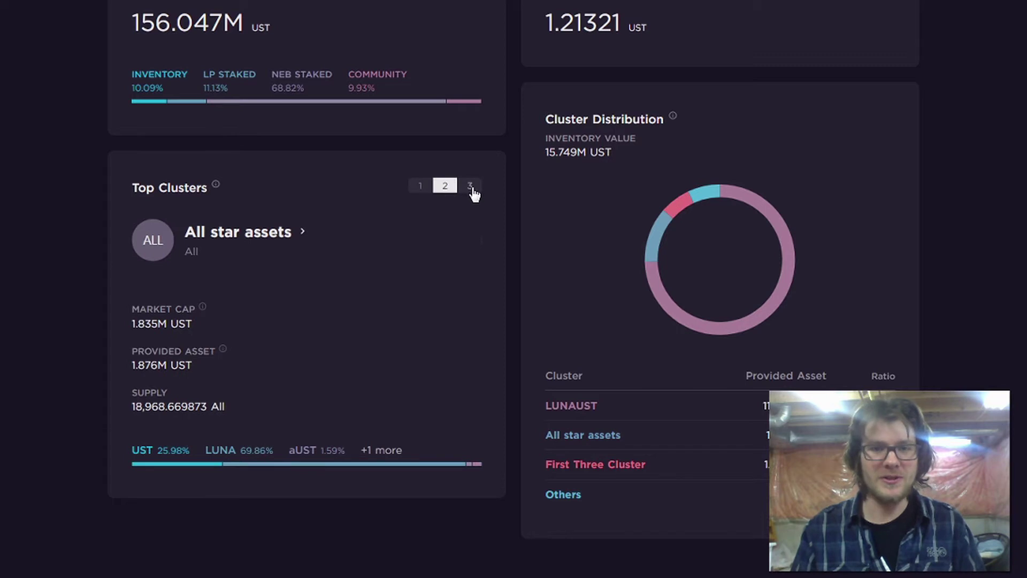
pyautogui.click(470, 187)
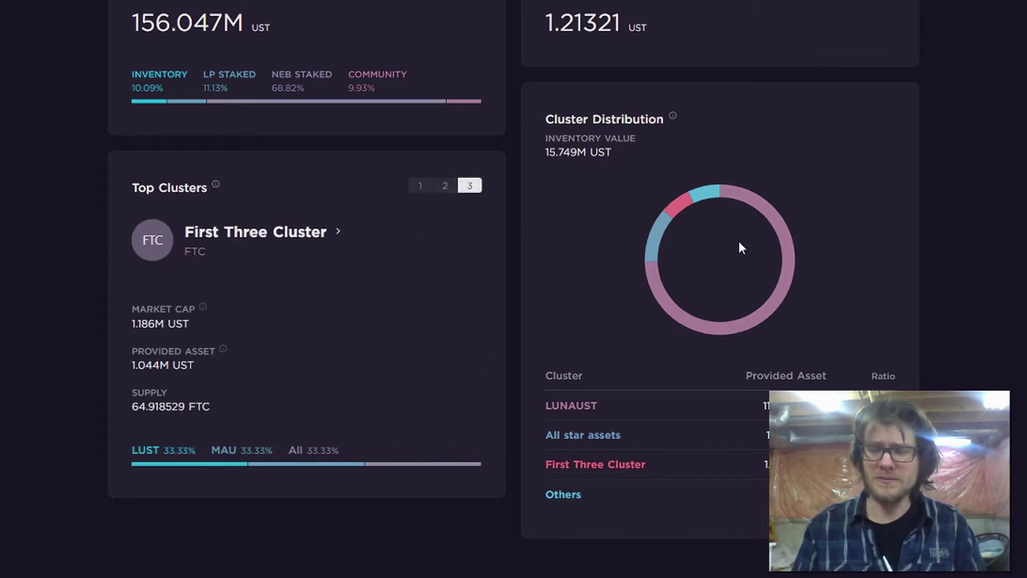
pyautogui.scroll(-2, 739, 242)
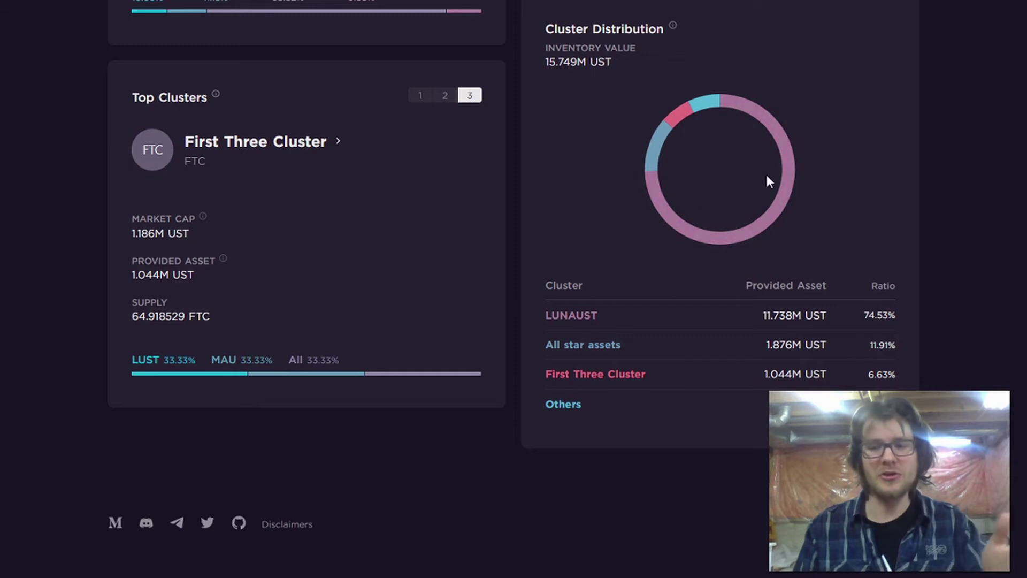
pyautogui.scroll(2, 767, 175)
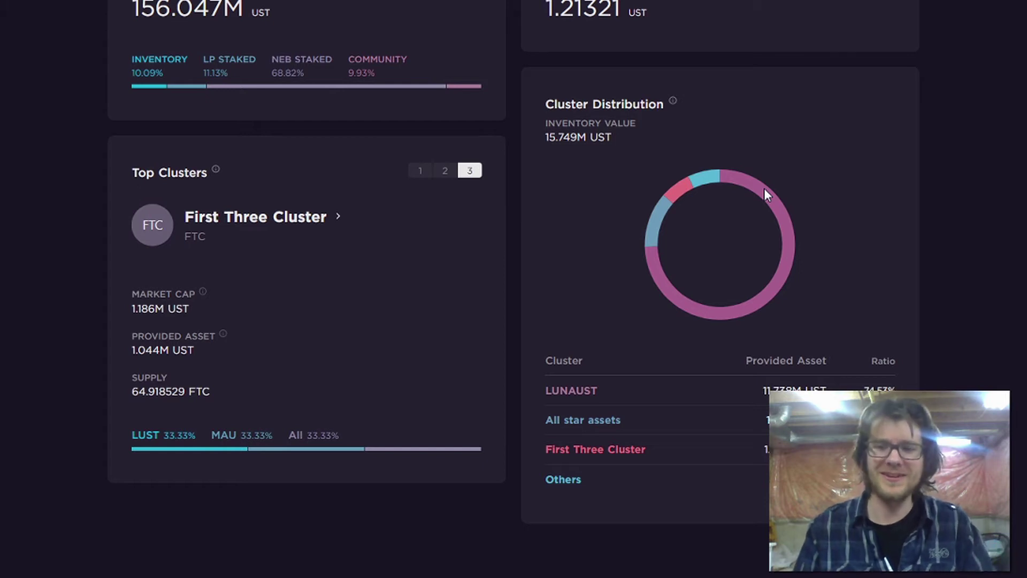
pyautogui.scroll(5, 764, 188)
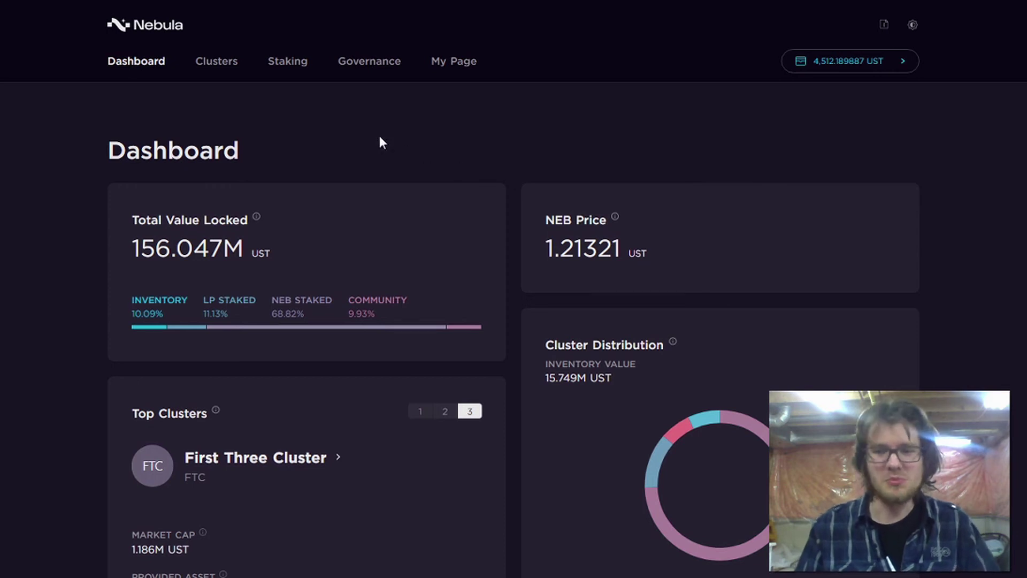
# Step: Browse the Staking page's LP pools, led by TEST-UST LP at 2,614% APR
pyautogui.click(289, 63)
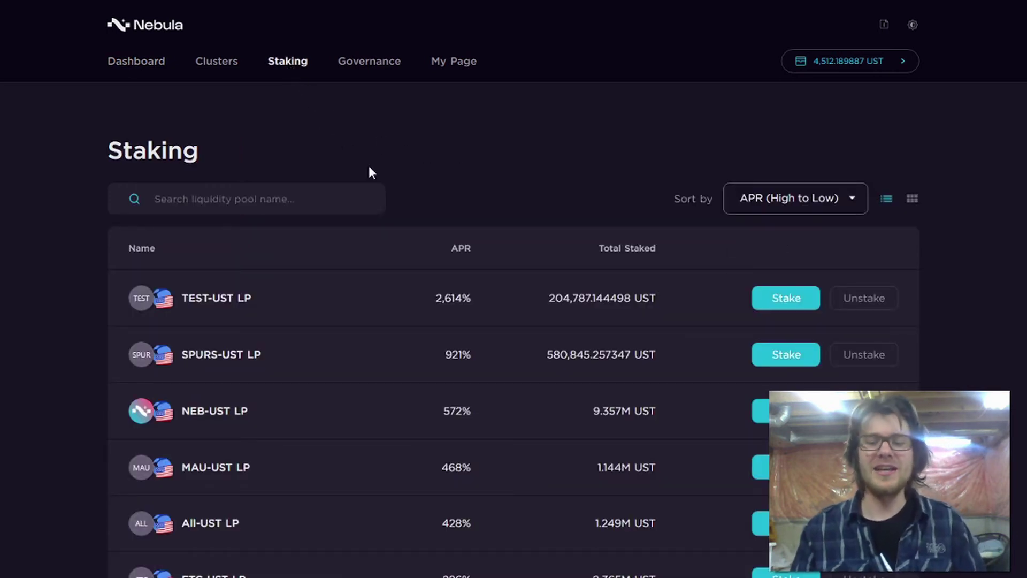
pyautogui.scroll(-1, 368, 163)
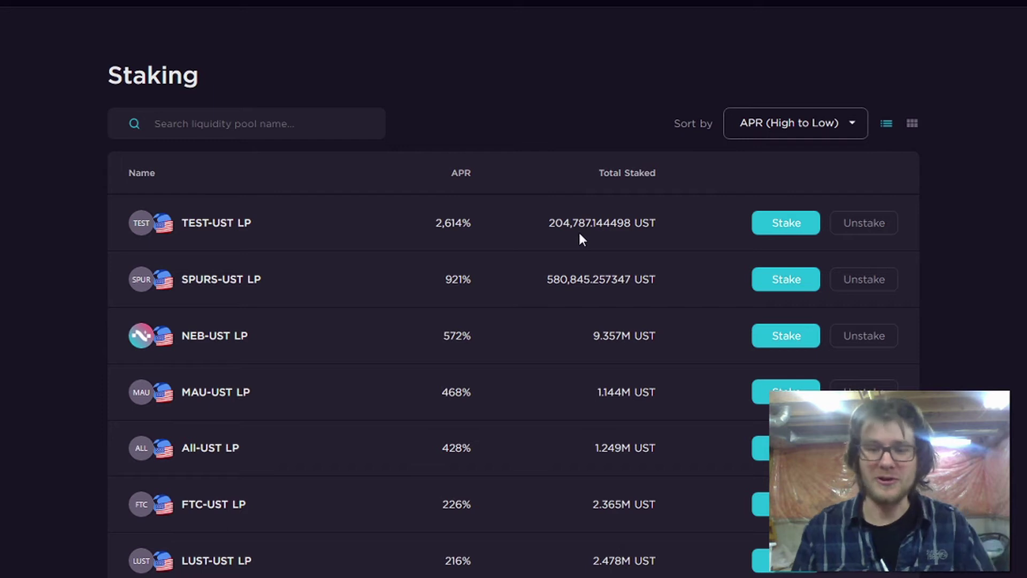
pyautogui.scroll(-3, 580, 234)
pyautogui.scroll(1, 578, 230)
pyautogui.scroll(-4, 418, 213)
pyautogui.scroll(1, 536, 222)
pyautogui.scroll(5, 538, 228)
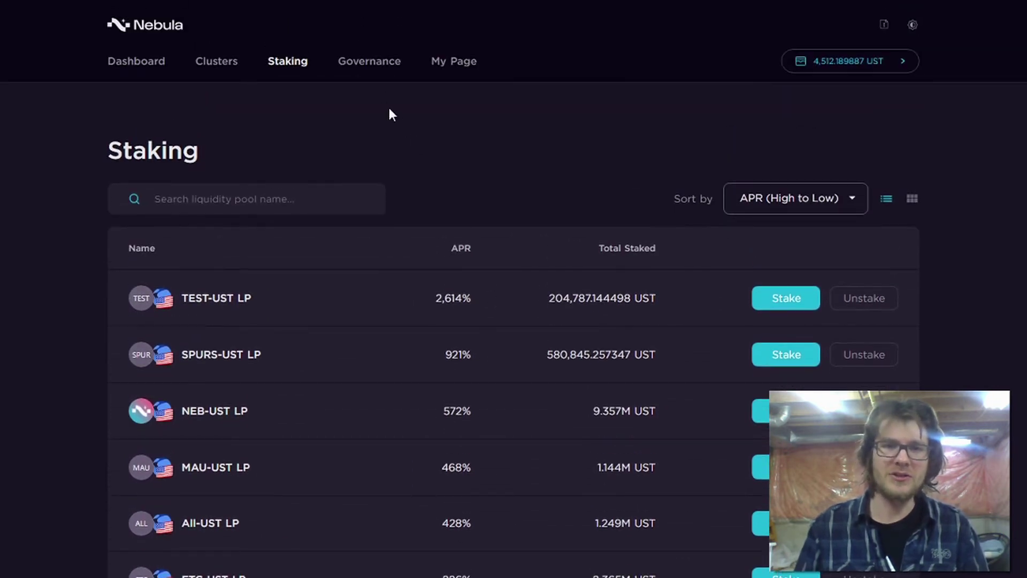
# Step: Preview the NEB trade form with 10 UST on the Sell side, then open the NEB Stake form
pyautogui.click(383, 66)
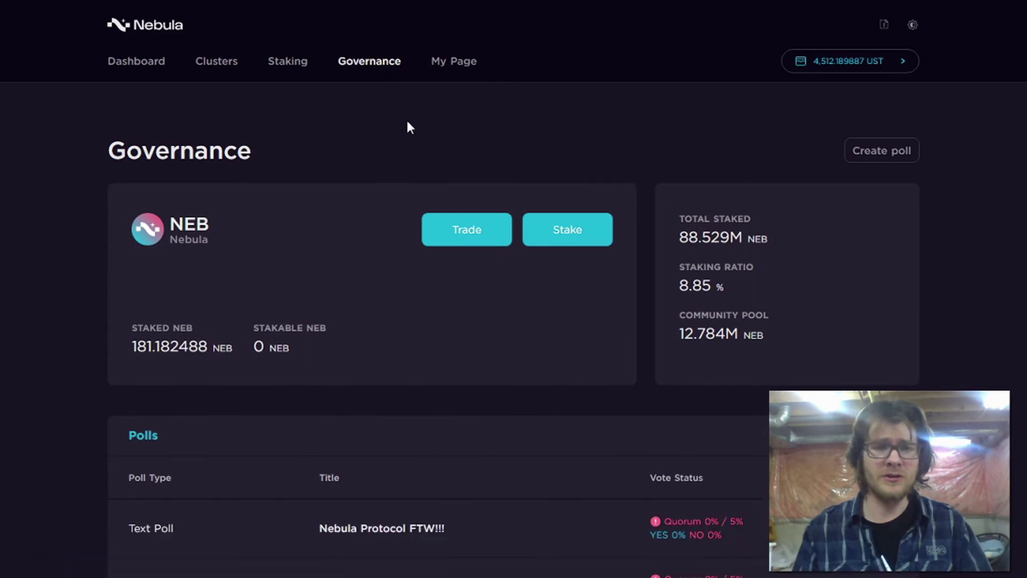
pyautogui.click(470, 234)
pyautogui.scroll(-2, 456, 238)
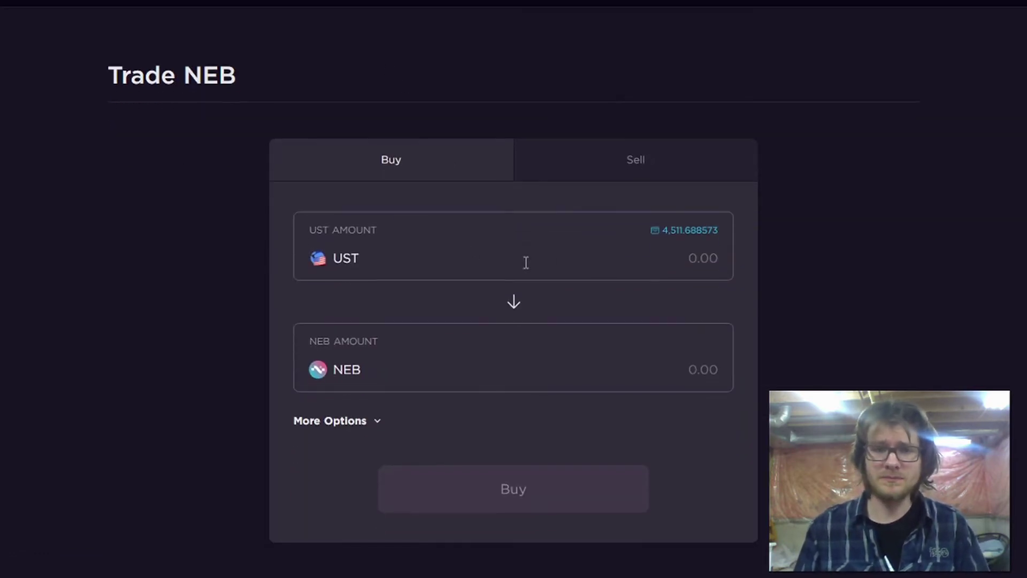
pyautogui.click(553, 260)
pyautogui.write('10')
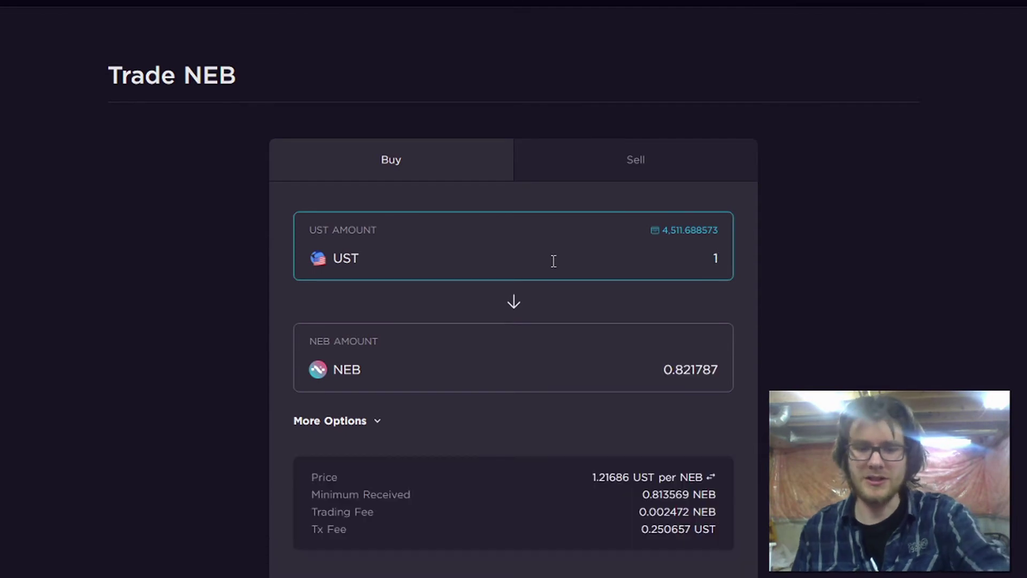
pyautogui.click(679, 160)
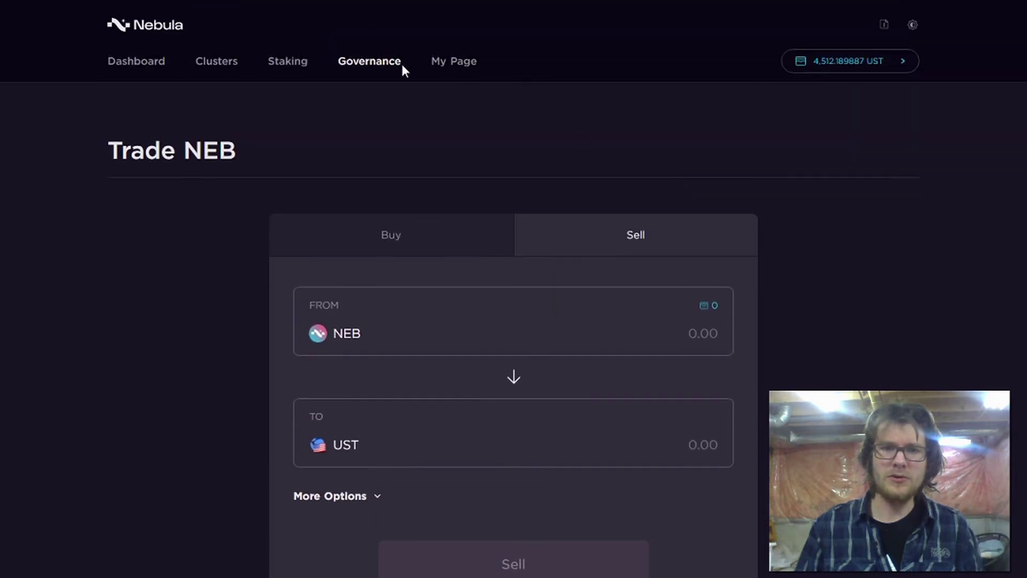
pyautogui.click(390, 66)
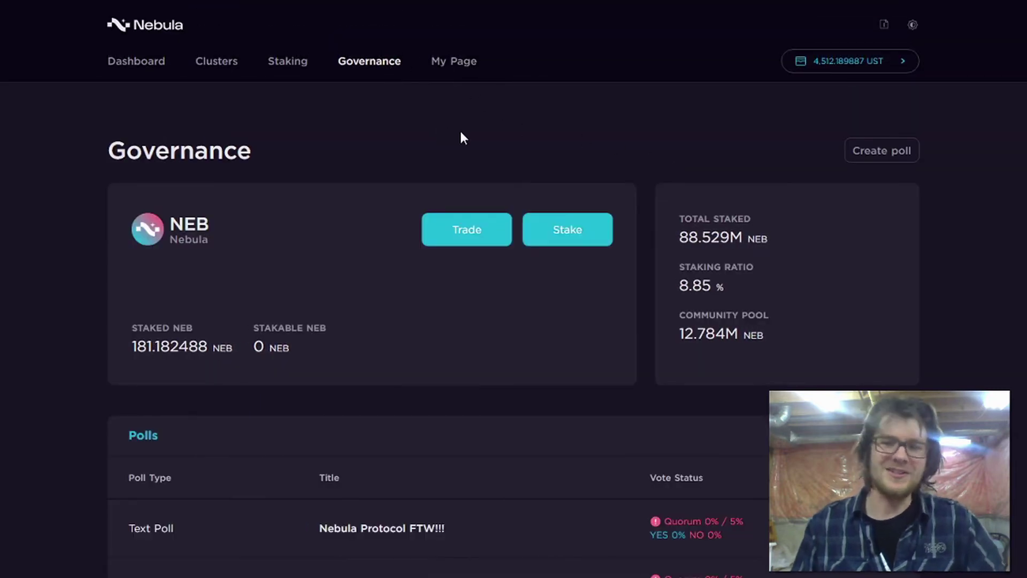
pyautogui.click(566, 228)
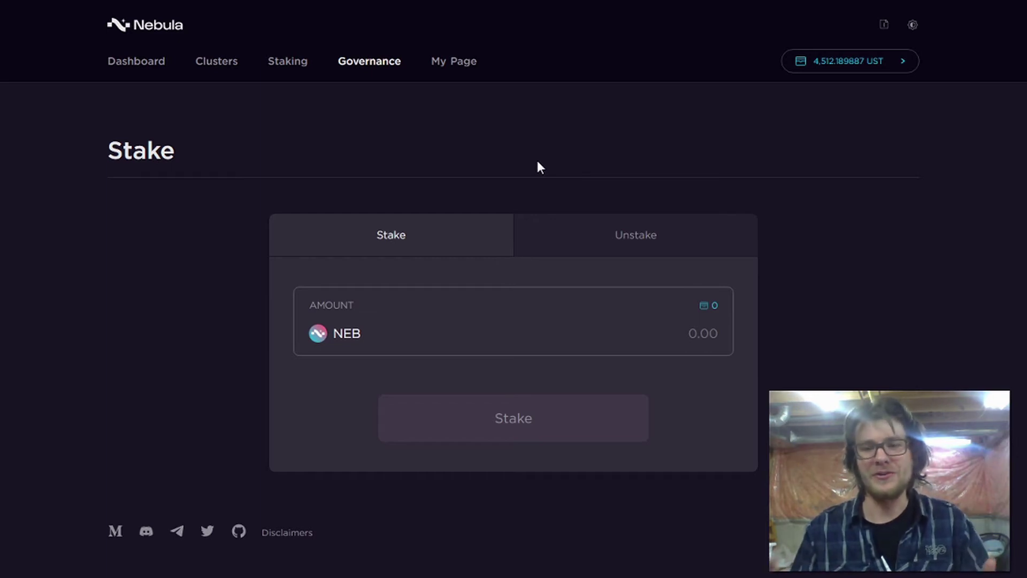
# Step: Return to Governance and review the 181.182488 staked NEB card and the Polls table
pyautogui.click(394, 63)
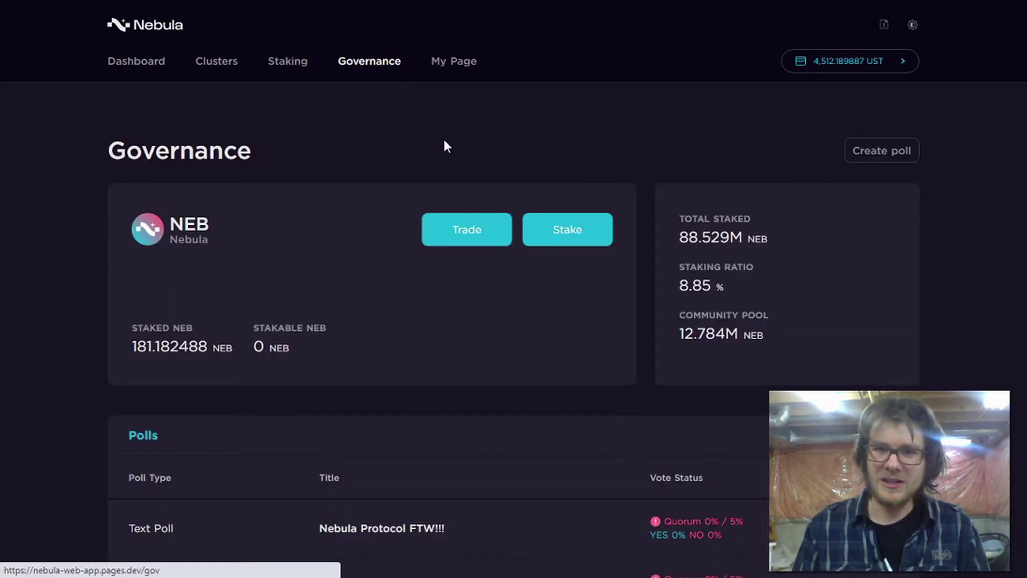
pyautogui.scroll(-2, 444, 140)
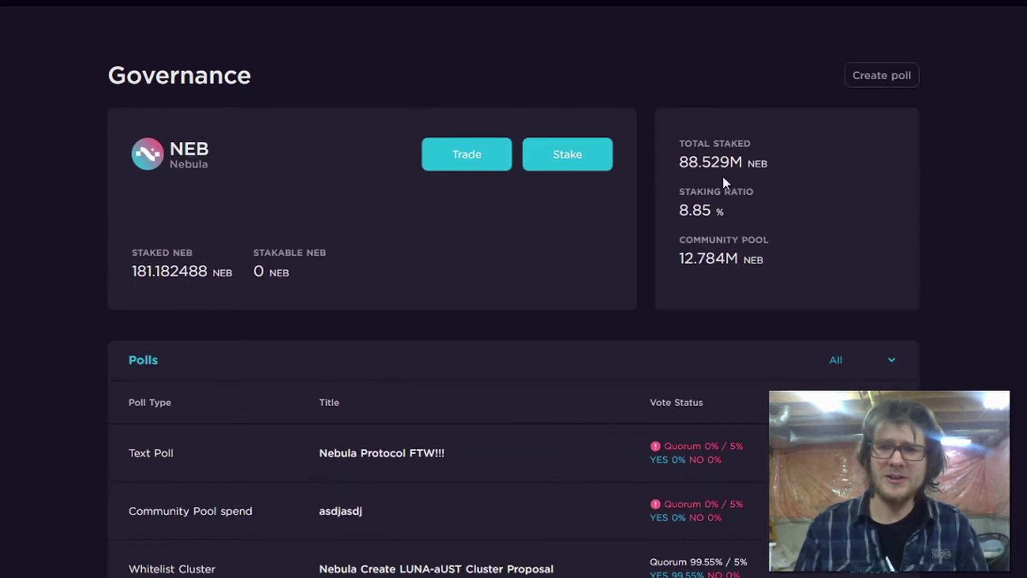
pyautogui.scroll(-3, 365, 259)
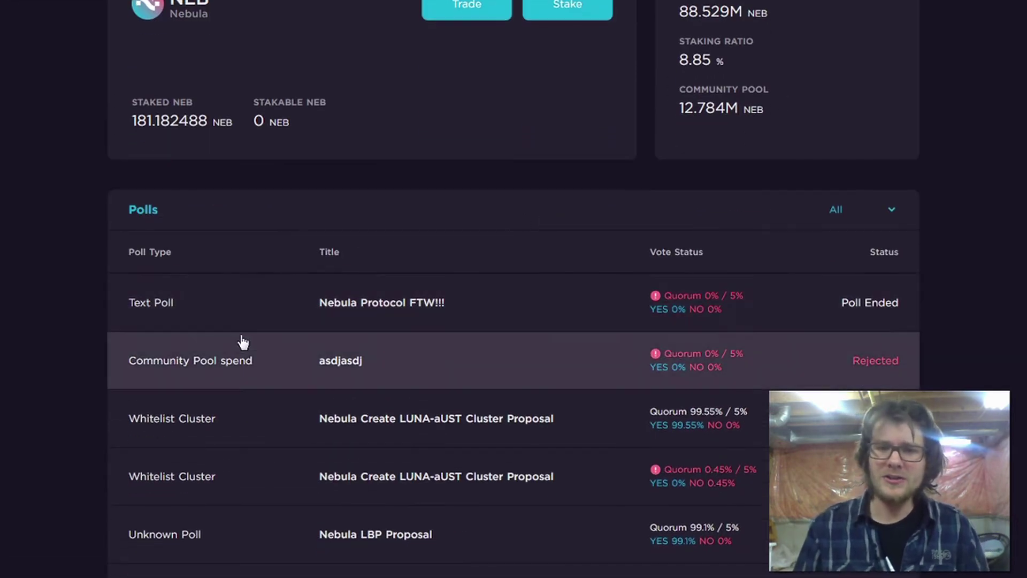
pyautogui.scroll(-4, 273, 378)
pyautogui.scroll(2, 186, 289)
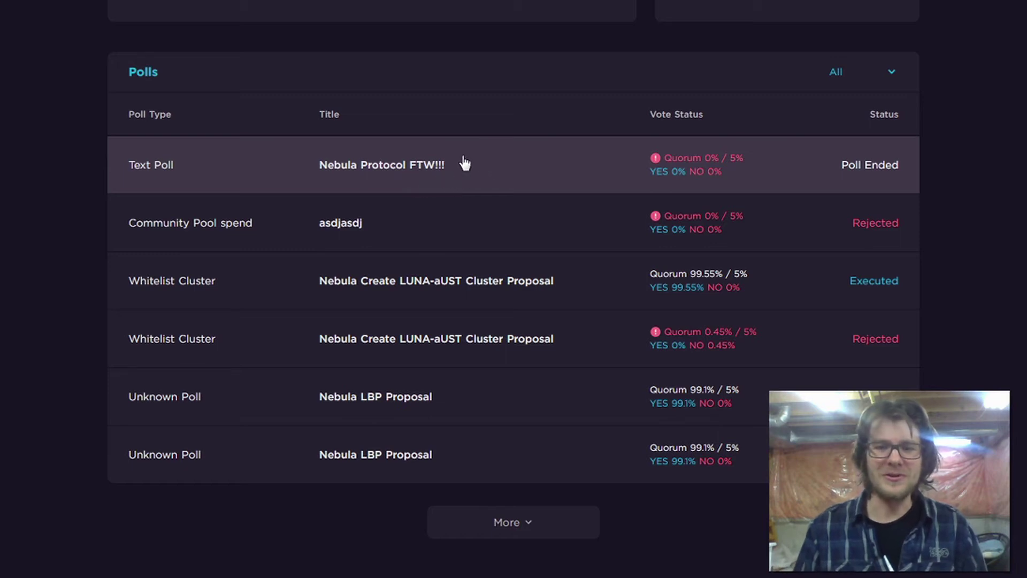
pyautogui.scroll(5, 466, 164)
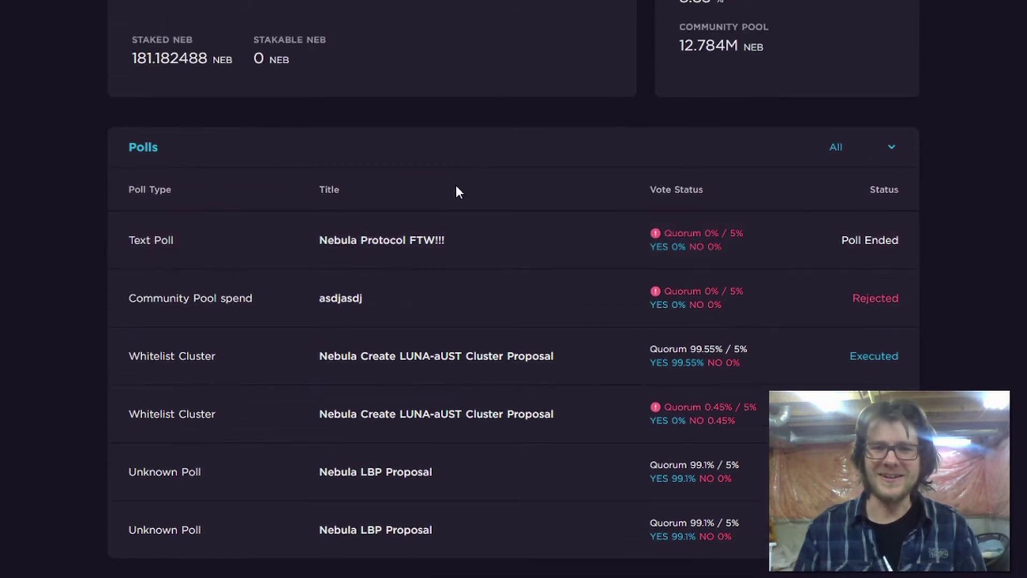
pyautogui.scroll(2, 461, 201)
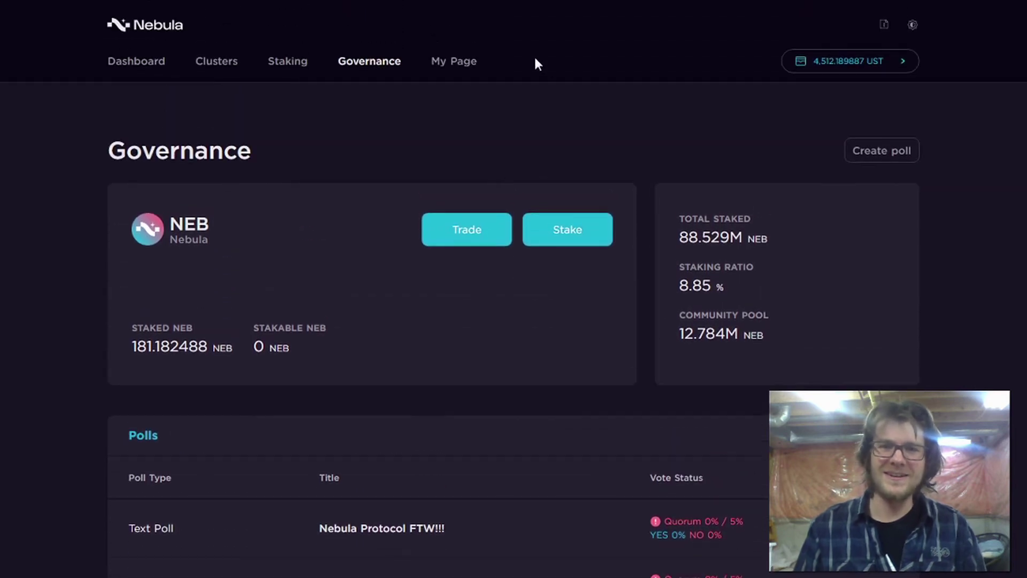
# Step: Open My Page and cycle Holdings, Staking and Governance views, ending on the 10 NEB YES vote
pyautogui.click(468, 63)
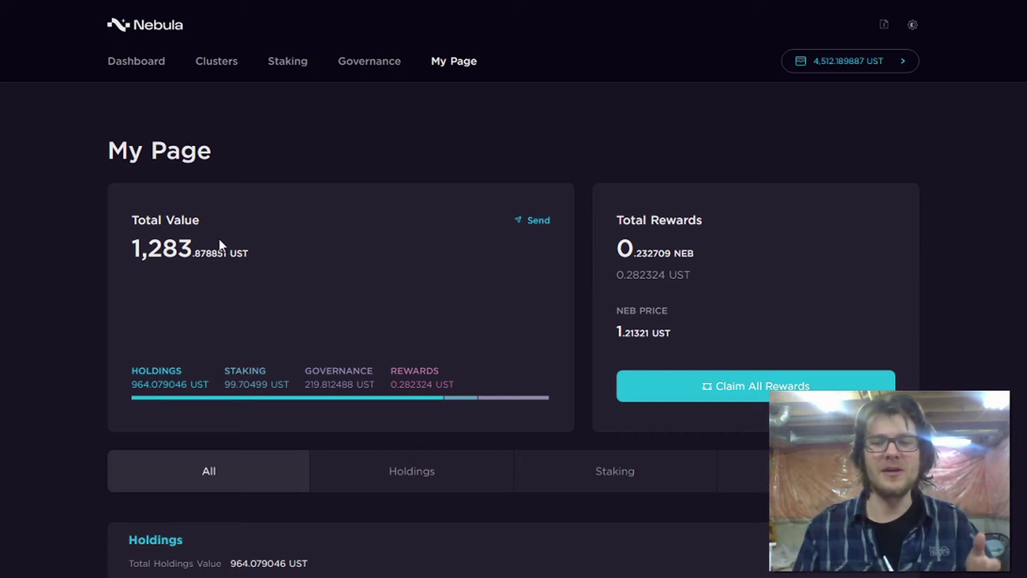
pyautogui.scroll(-1, 220, 238)
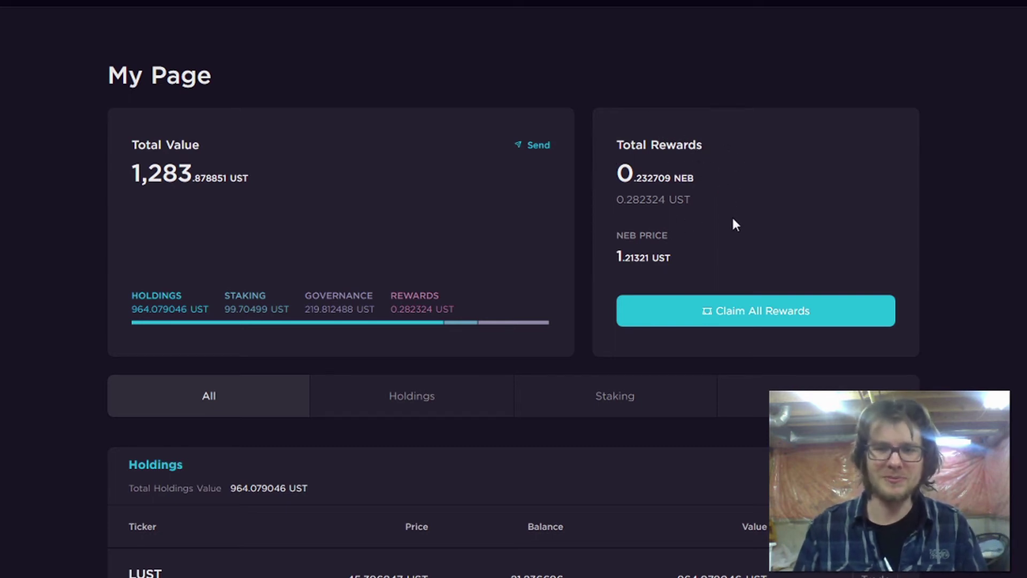
pyautogui.scroll(-5, 774, 310)
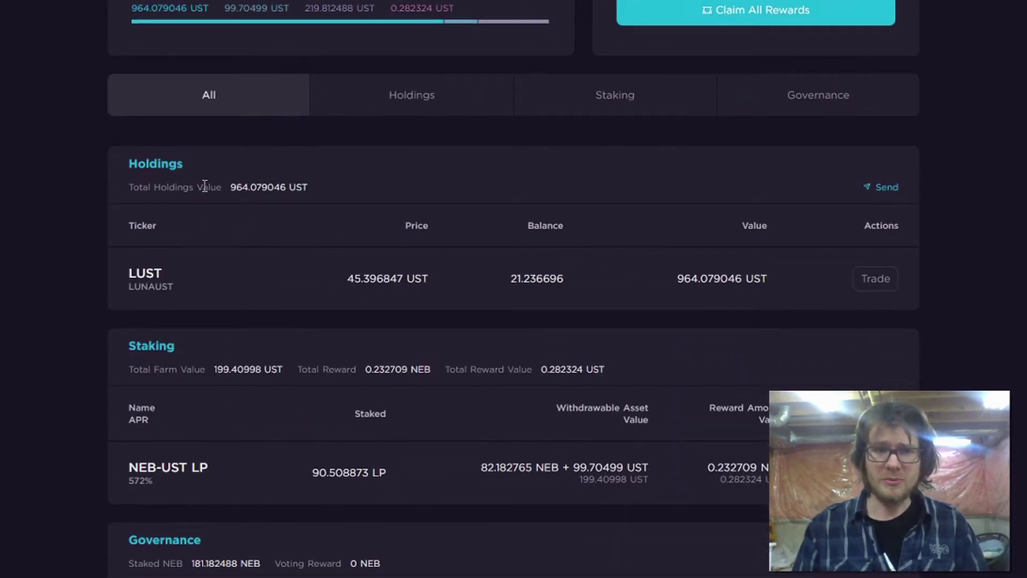
pyautogui.click(390, 112)
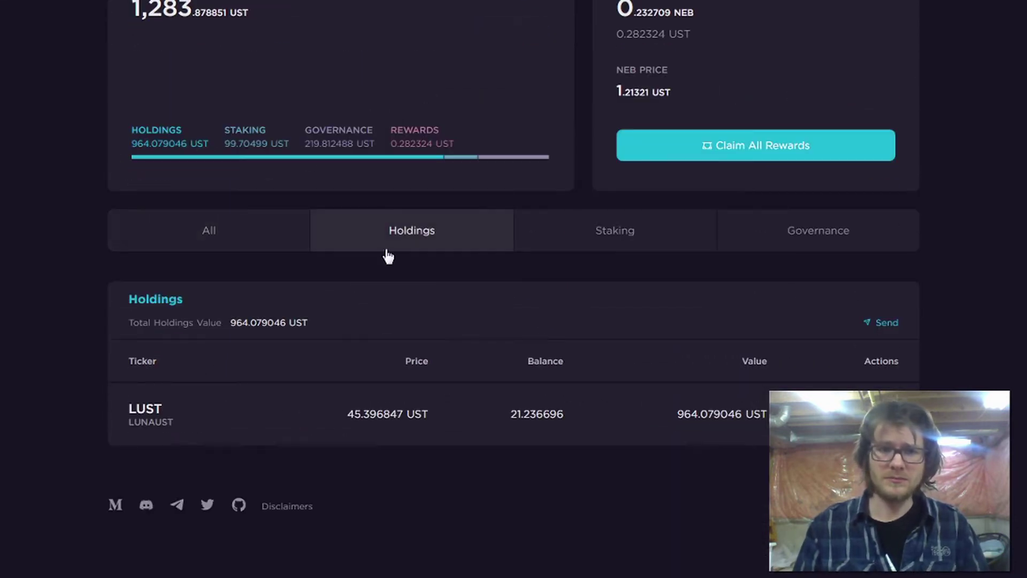
pyautogui.click(638, 241)
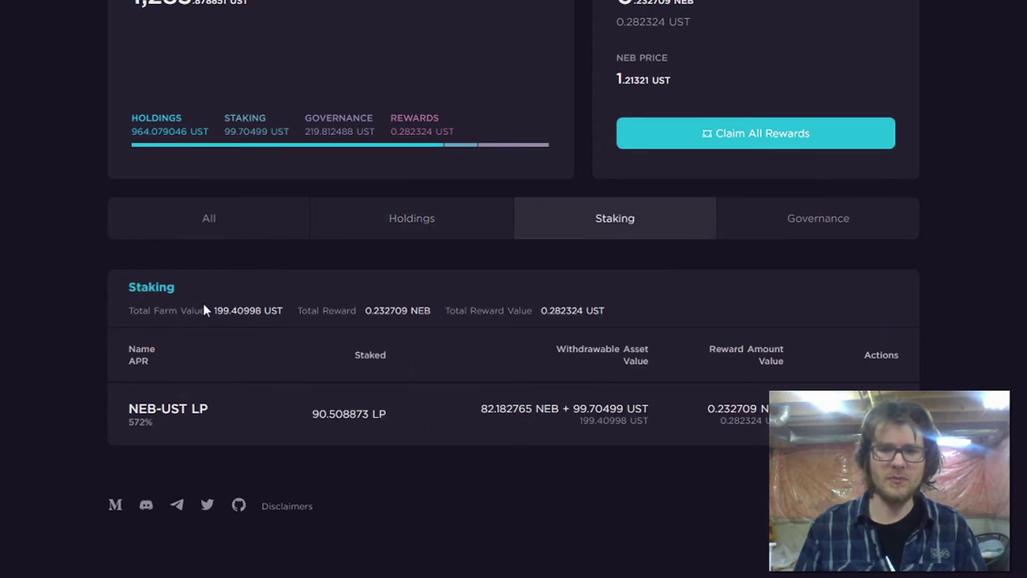
pyautogui.click(797, 223)
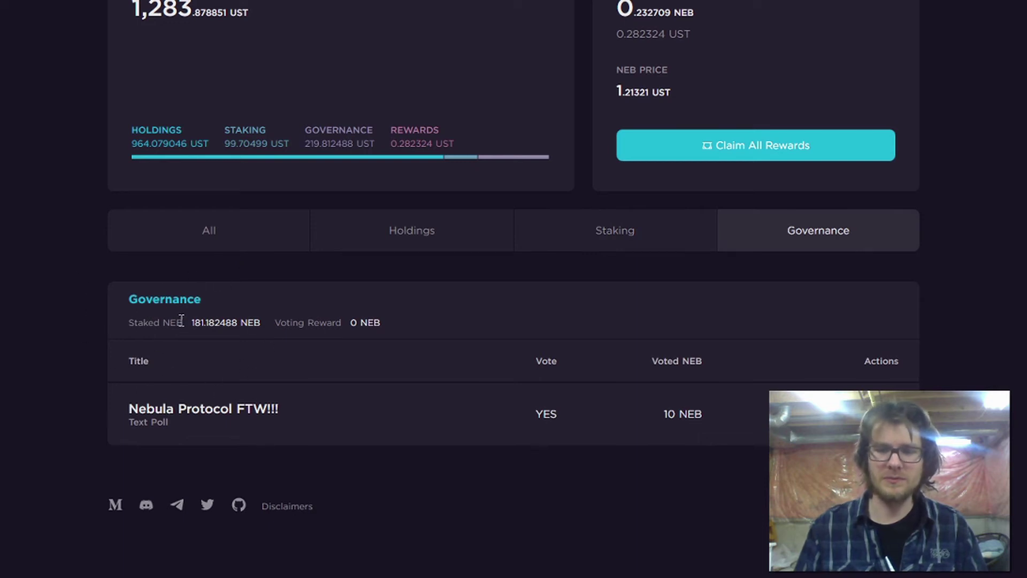
# Step: Open the Clusters list sorted by market cap, led by LUNAUST at 10.96M UST
pyautogui.scroll(5, 220, 345)
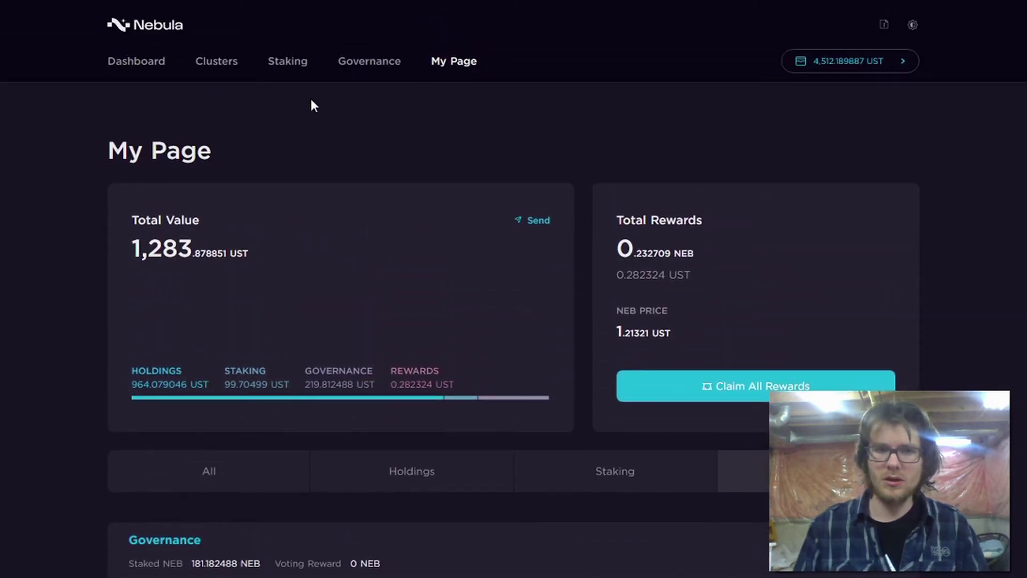
pyautogui.click(223, 70)
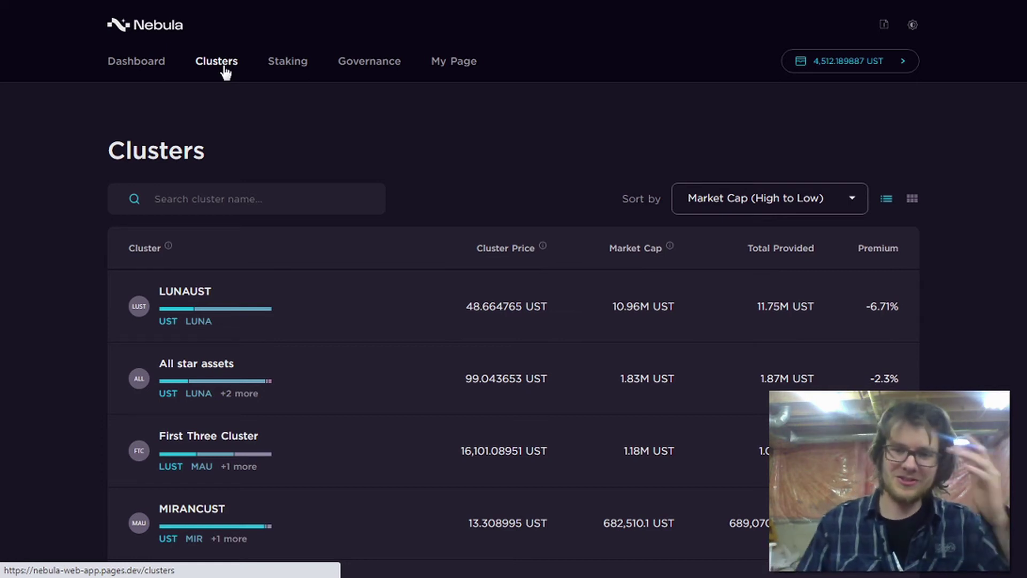
pyautogui.scroll(-3, 224, 69)
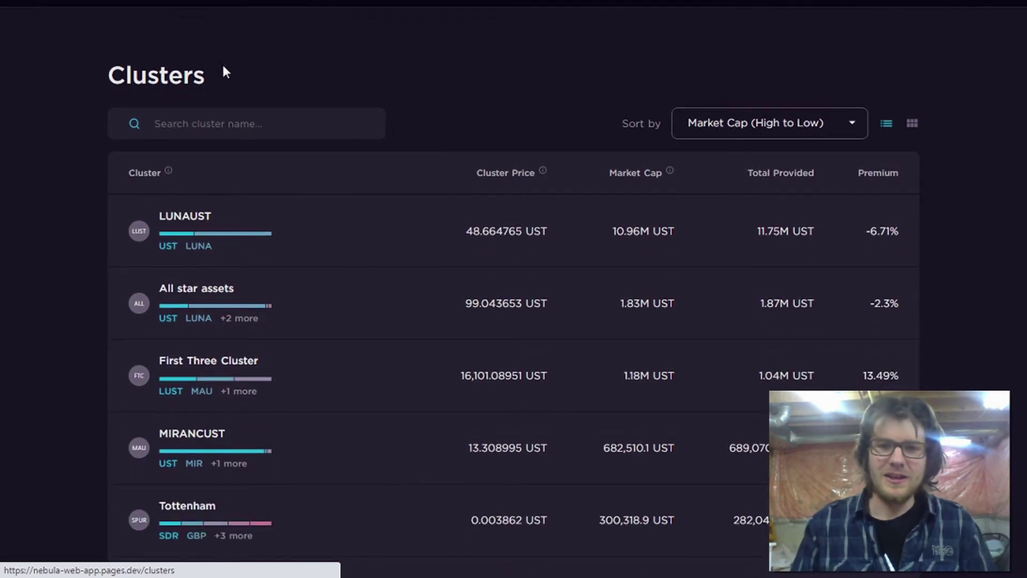
pyautogui.scroll(3, 344, 201)
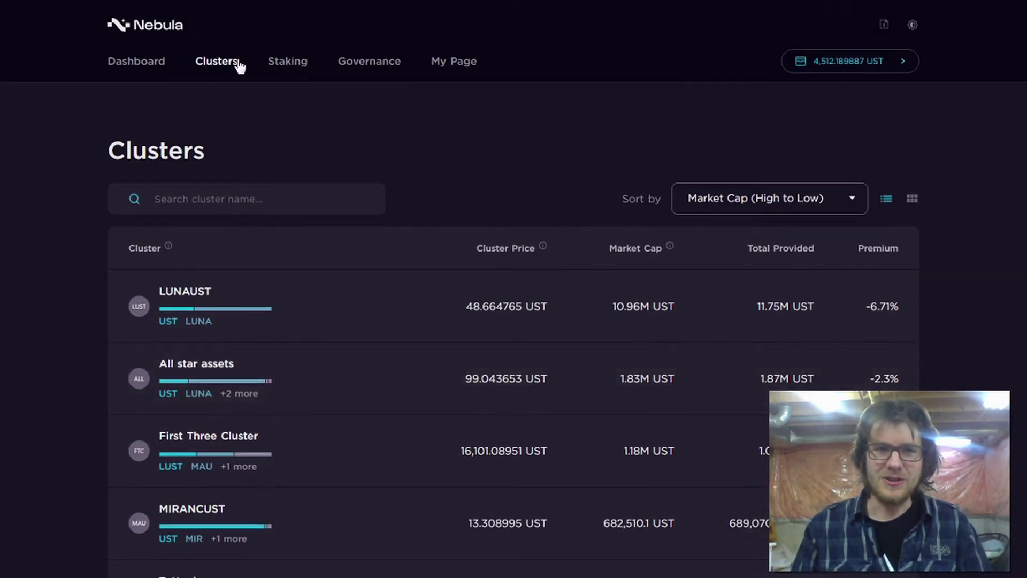
# Step: Open LUNAUST, look through its Sell and Basic Mint forms, and settle on Basic Burn
pyautogui.click(342, 304)
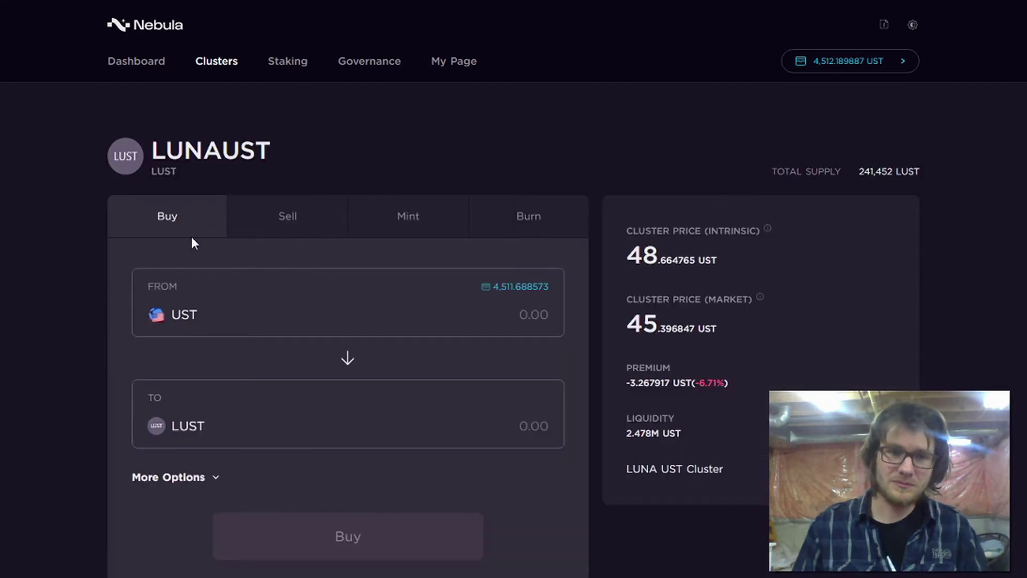
pyautogui.click(309, 220)
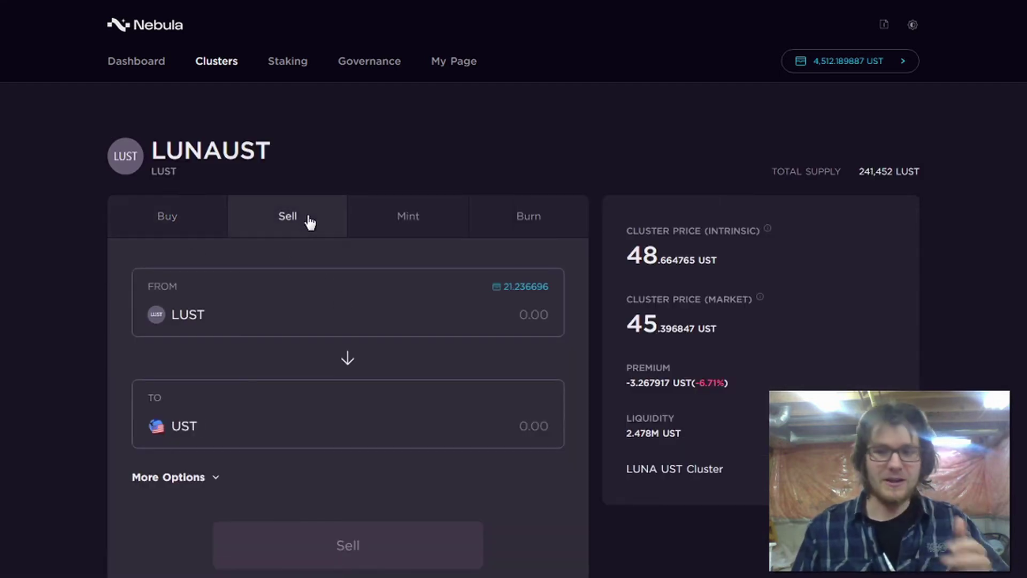
pyautogui.click(409, 224)
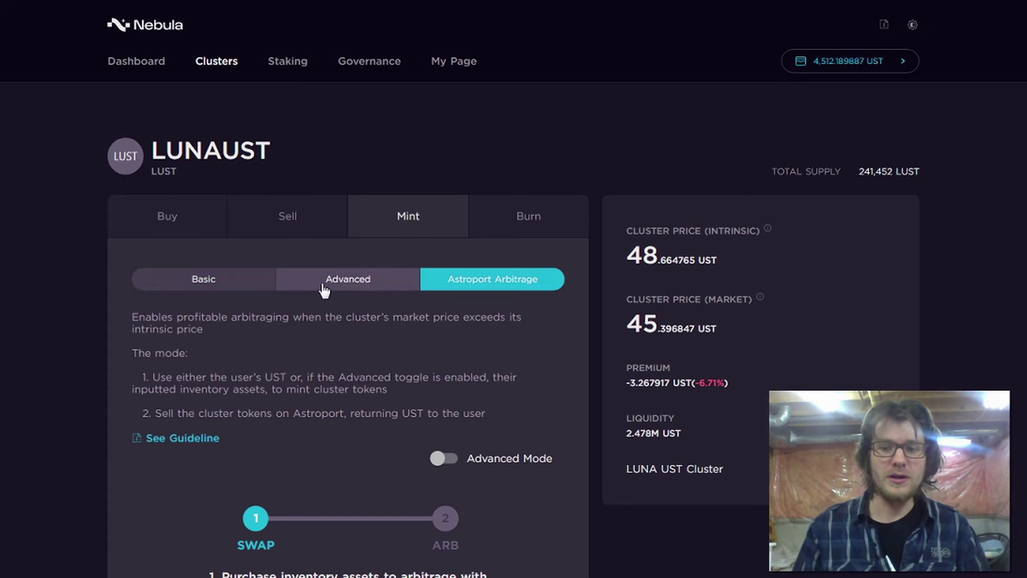
pyautogui.click(251, 280)
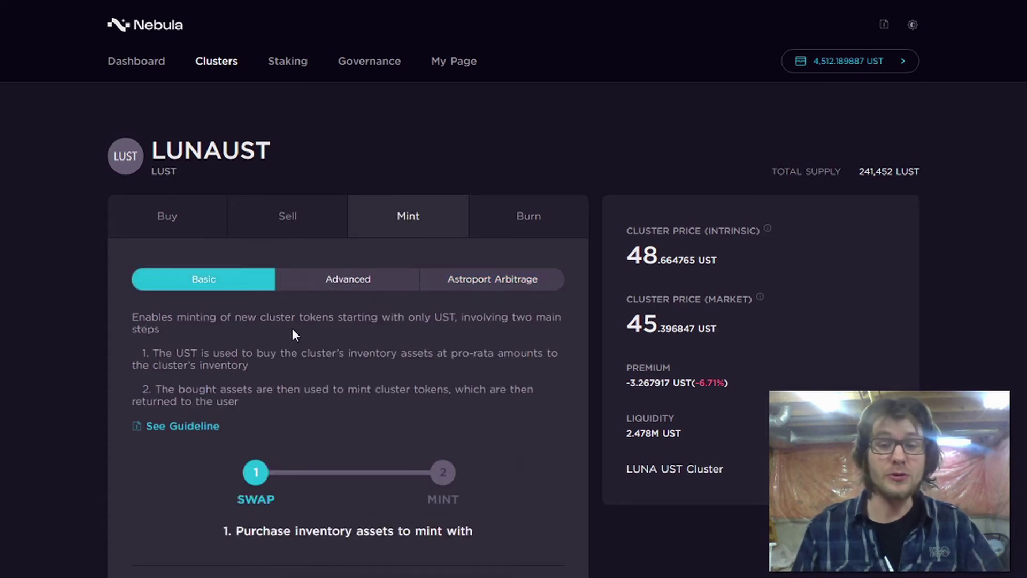
pyautogui.click(508, 208)
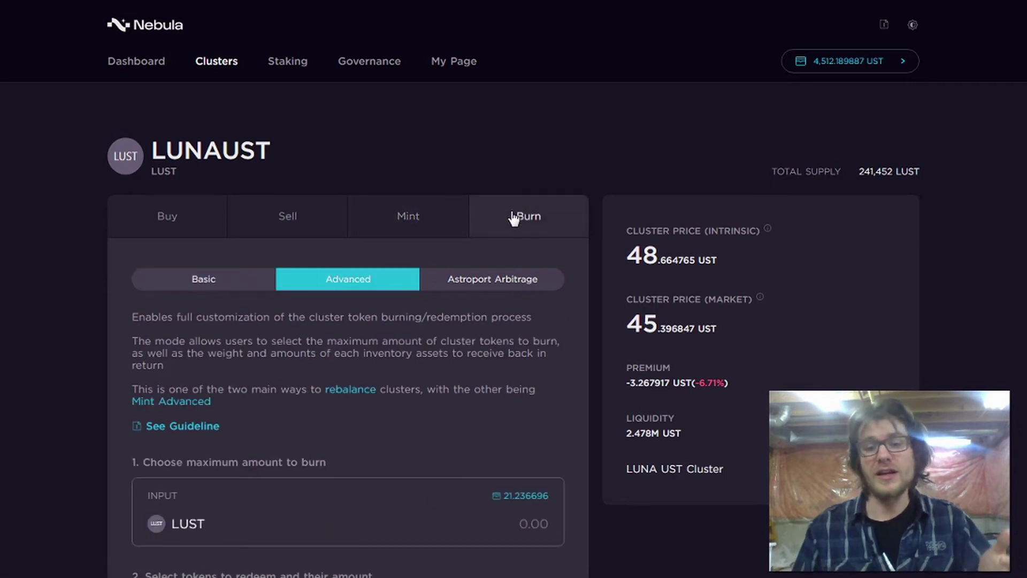
pyautogui.click(242, 283)
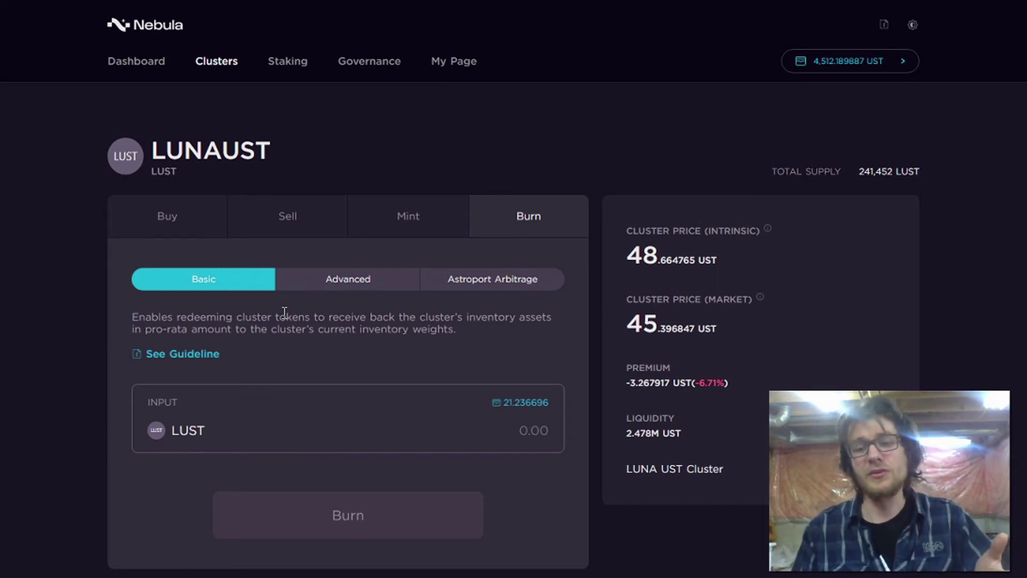
pyautogui.scroll(-2, 282, 307)
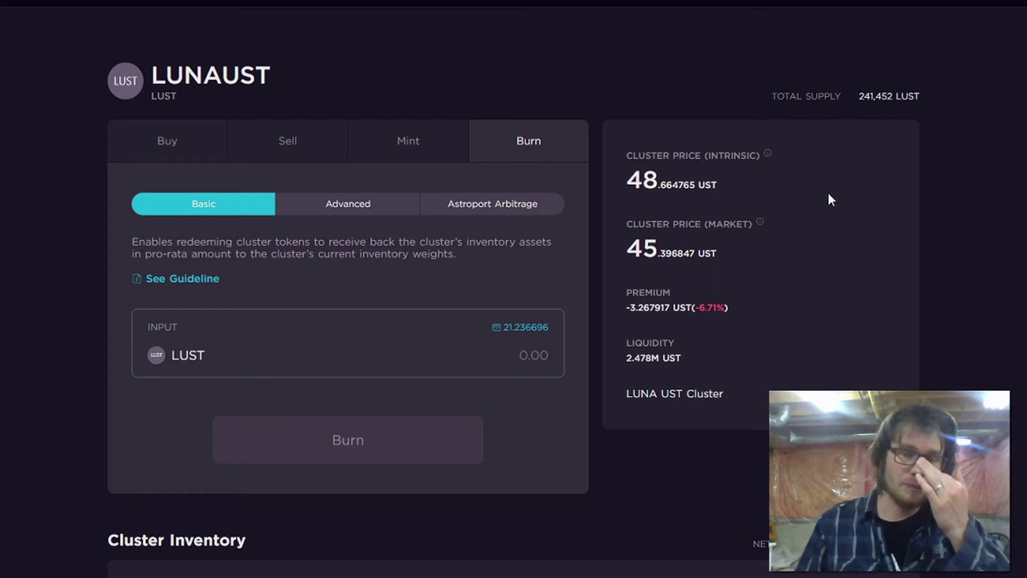
# Step: Highlight LUNAUST's intrinsic price 48.664765, market price 45.396847 and -6.71% premium
pyautogui.scroll(2, 706, 221)
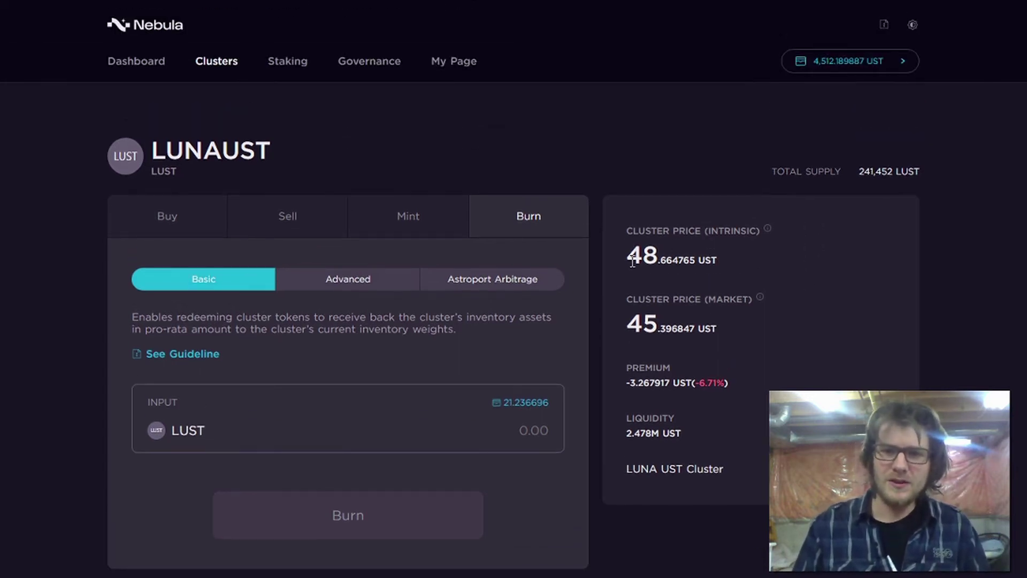
pyautogui.moveTo(630, 262); pyautogui.dragTo(654, 263)
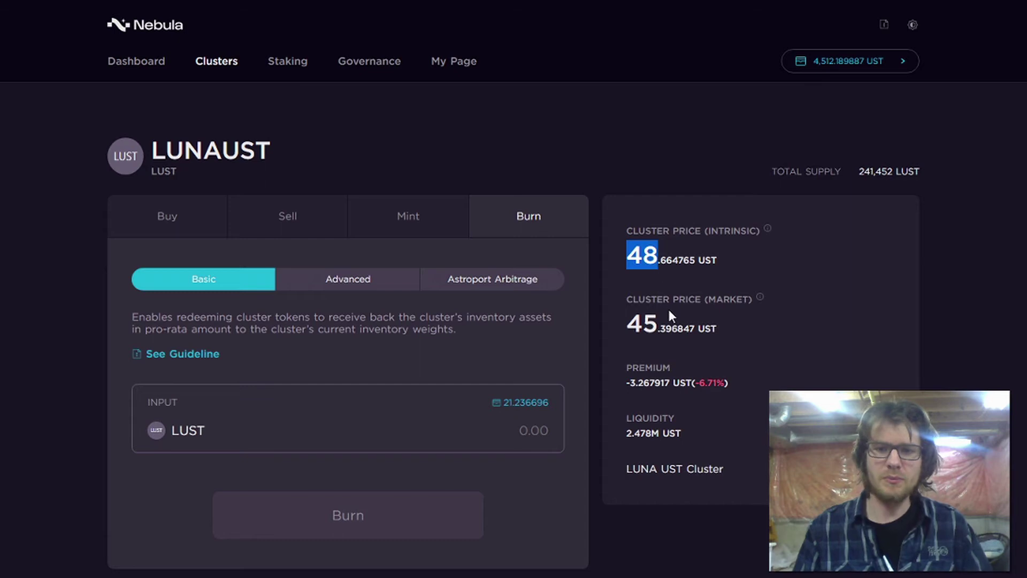
pyautogui.moveTo(625, 326); pyautogui.dragTo(653, 327)
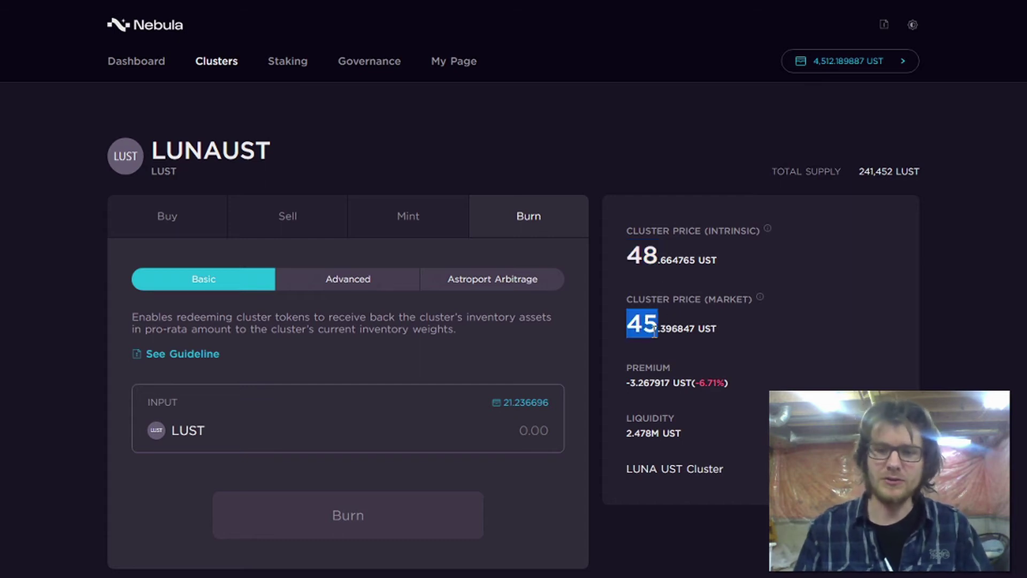
pyautogui.click(655, 329)
pyautogui.moveTo(697, 384); pyautogui.dragTo(724, 385)
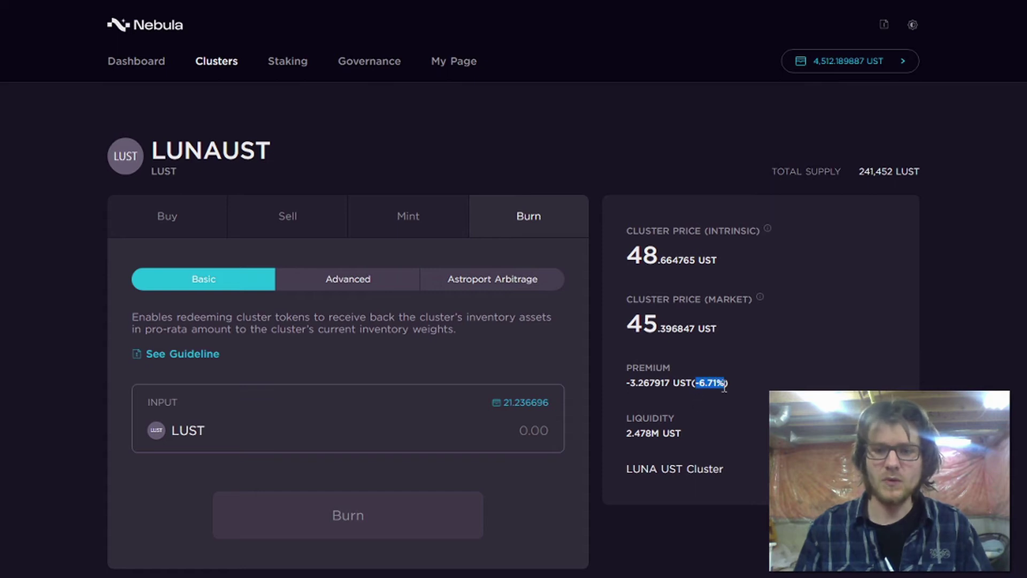
pyautogui.click(740, 358)
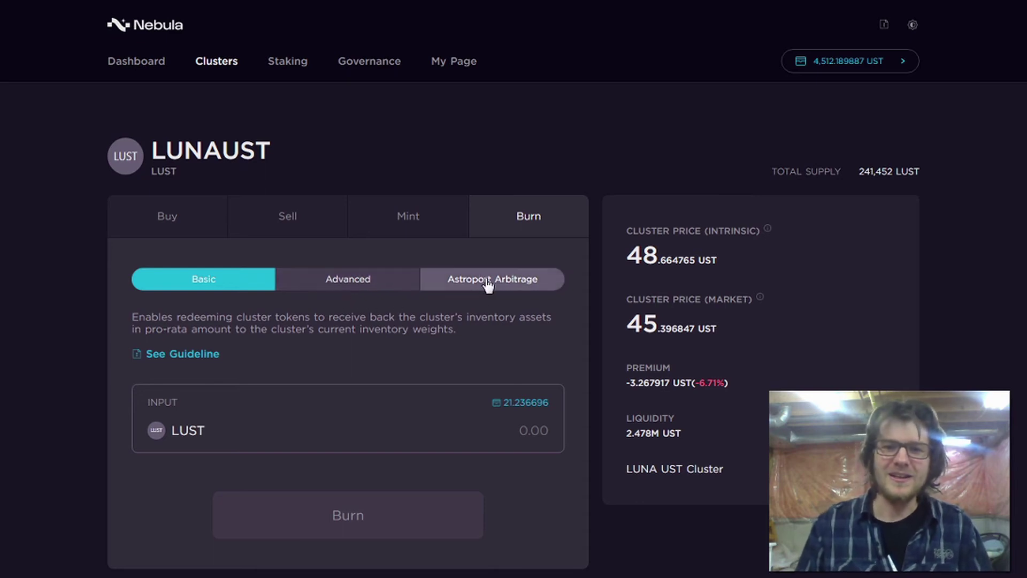
# Step: Switch burning to Astroport Arbitrage mode and enter 1000 UST to spend
pyautogui.click(471, 274)
pyautogui.scroll(-1, 313, 325)
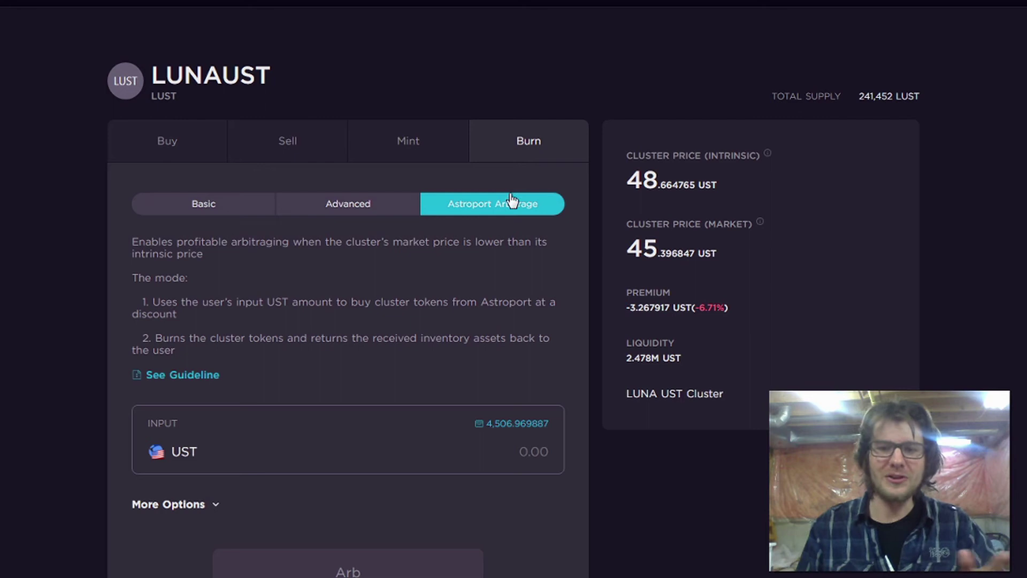
pyautogui.scroll(-1, 460, 289)
pyautogui.click(488, 447)
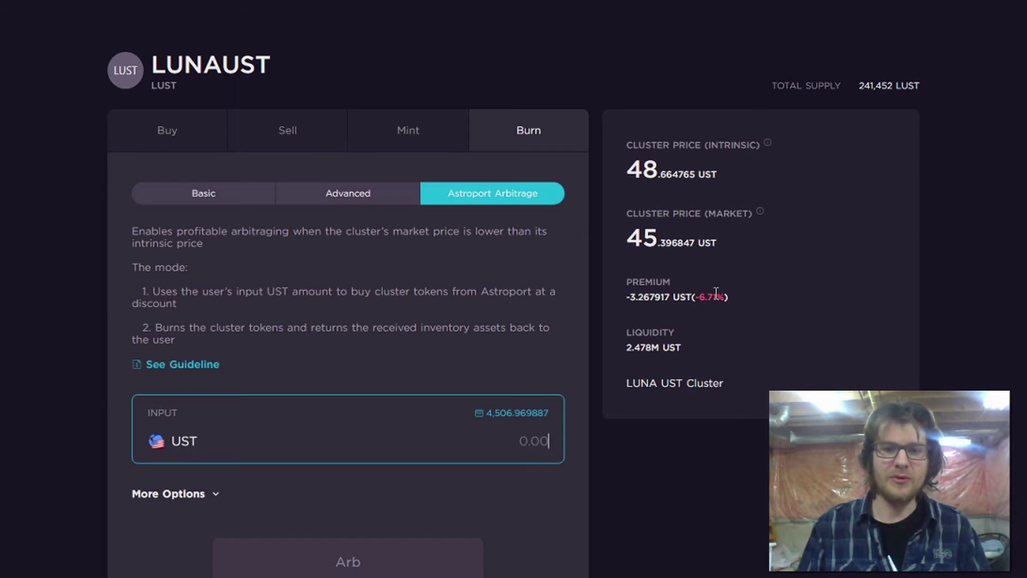
pyautogui.write('1')
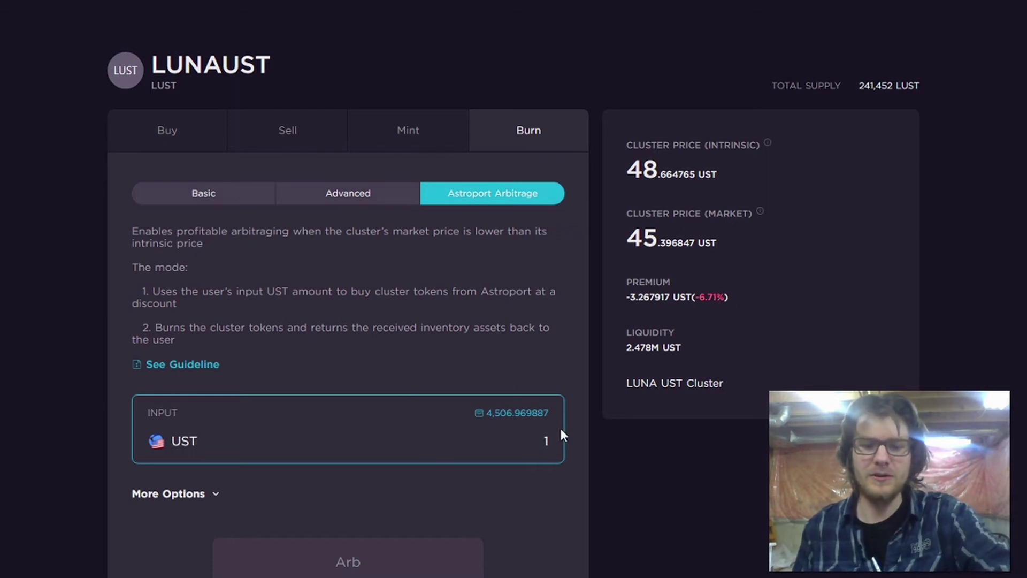
pyautogui.write('000')
pyautogui.click(537, 357)
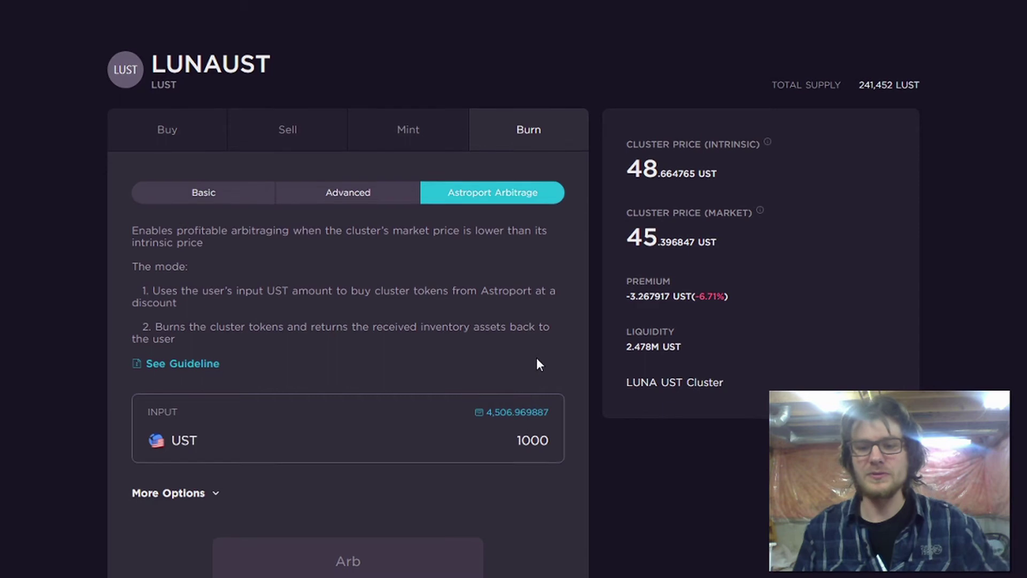
# Step: Highlight the resulting PNL estimate of 56.172439 UST
pyautogui.scroll(-2, 537, 357)
pyautogui.scroll(-2, 394, 305)
pyautogui.scroll(-2, 417, 273)
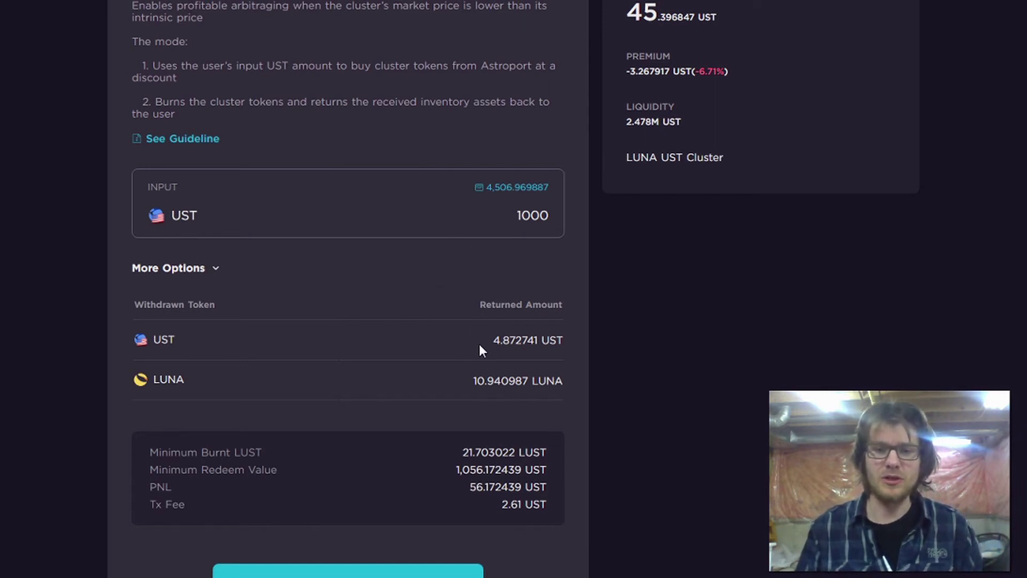
pyautogui.scroll(-1, 464, 379)
pyautogui.moveTo(463, 416); pyautogui.dragTo(529, 413)
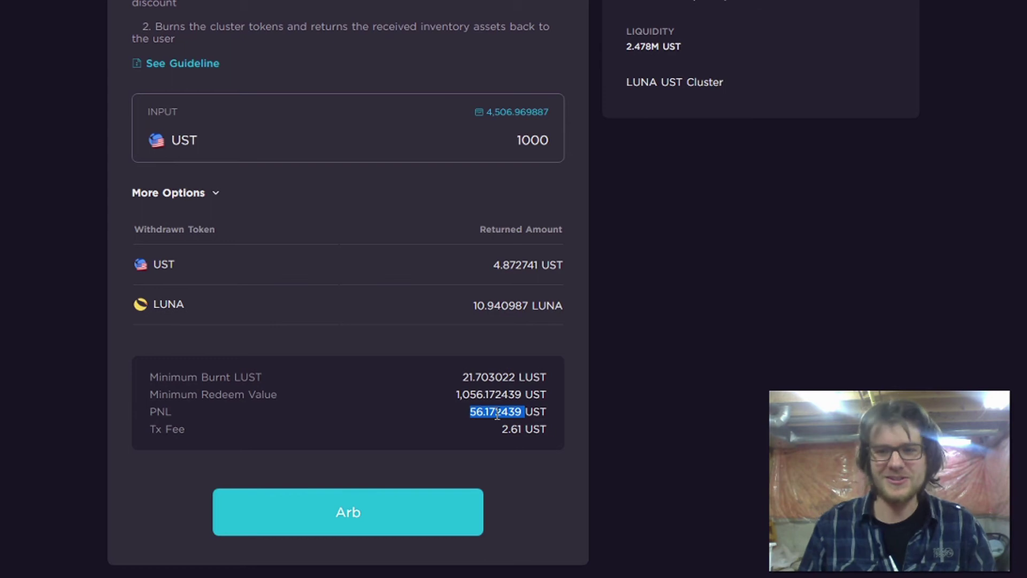
pyautogui.scroll(7, 497, 415)
# Step: Open the LUNAUST Mint form and highlight the market price figure 45
pyautogui.click(441, 214)
pyautogui.scroll(-1, 481, 257)
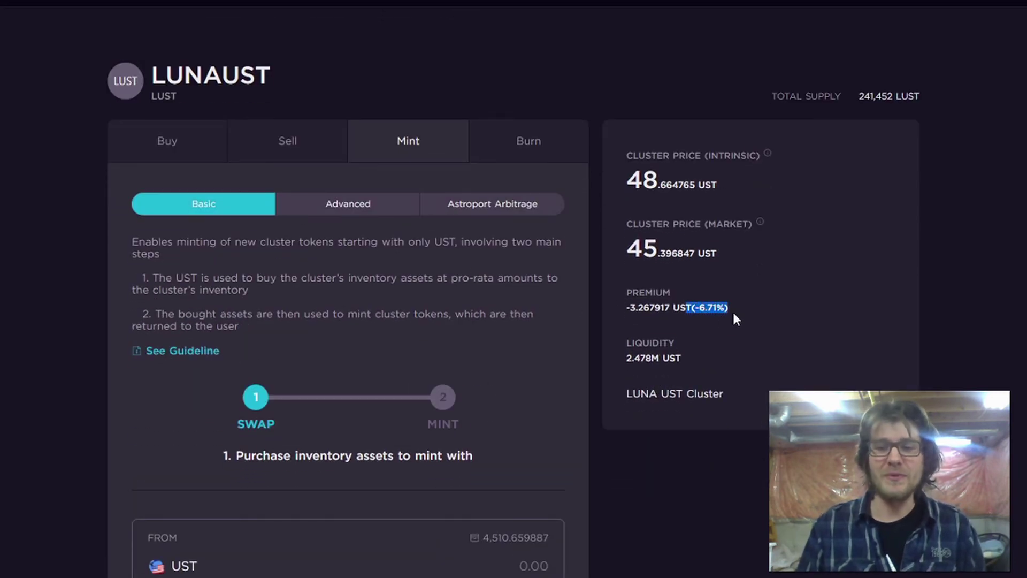
pyautogui.click(751, 299)
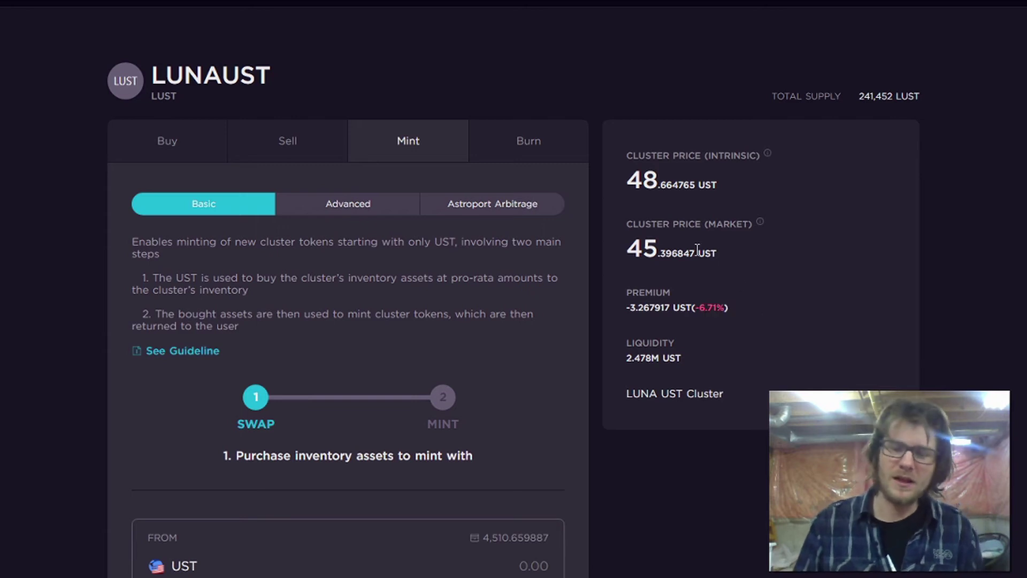
pyautogui.doubleClick(652, 251)
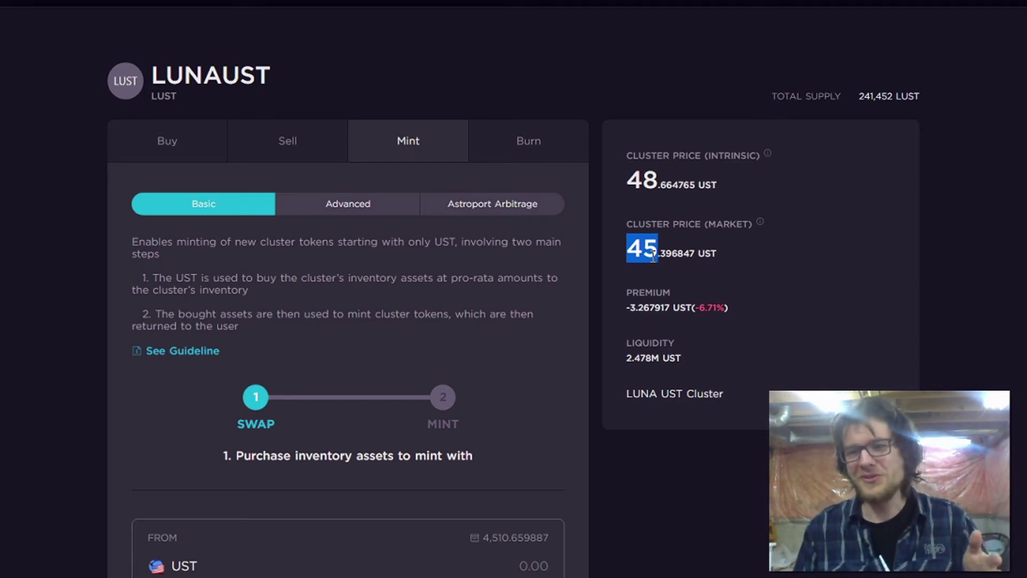
pyautogui.click(653, 255)
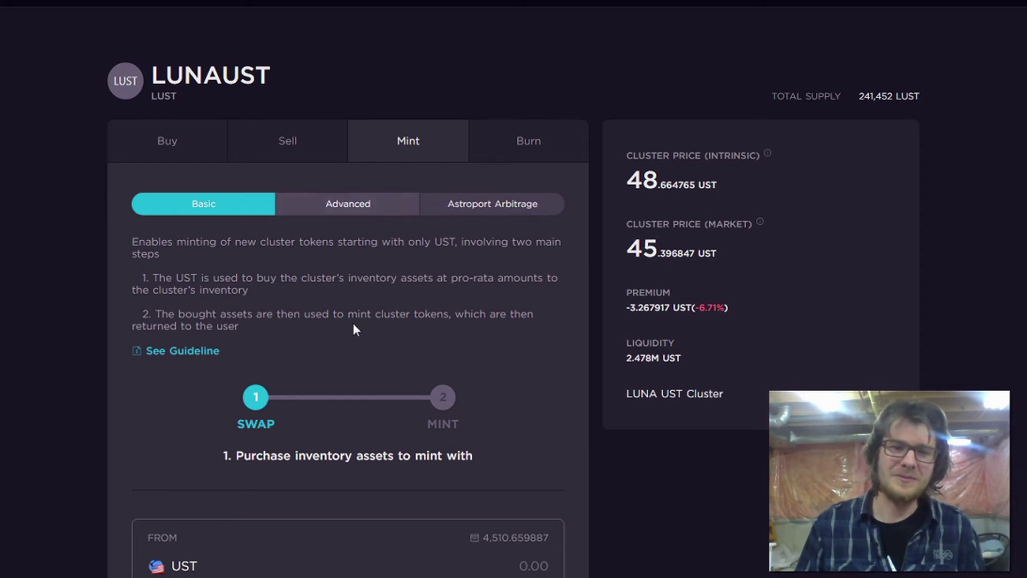
pyautogui.scroll(-1, 353, 323)
# Step: Preview a 1000 UST Astroport Arbitrage mint, showing an estimated PNL of -80.797996 UST
pyautogui.click(497, 129)
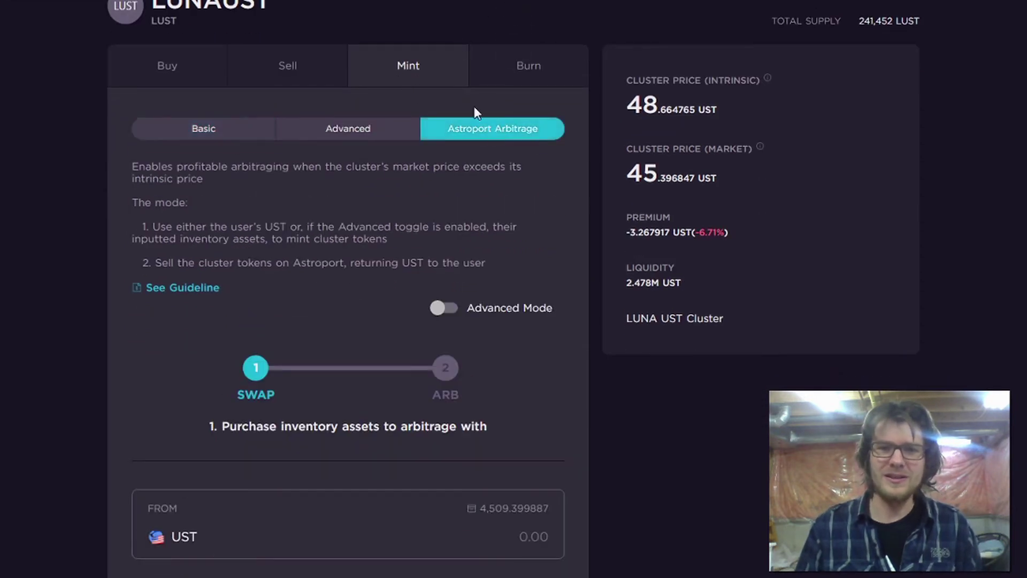
pyautogui.scroll(-1, 412, 226)
pyautogui.scroll(-1, 412, 226)
pyautogui.click(515, 454)
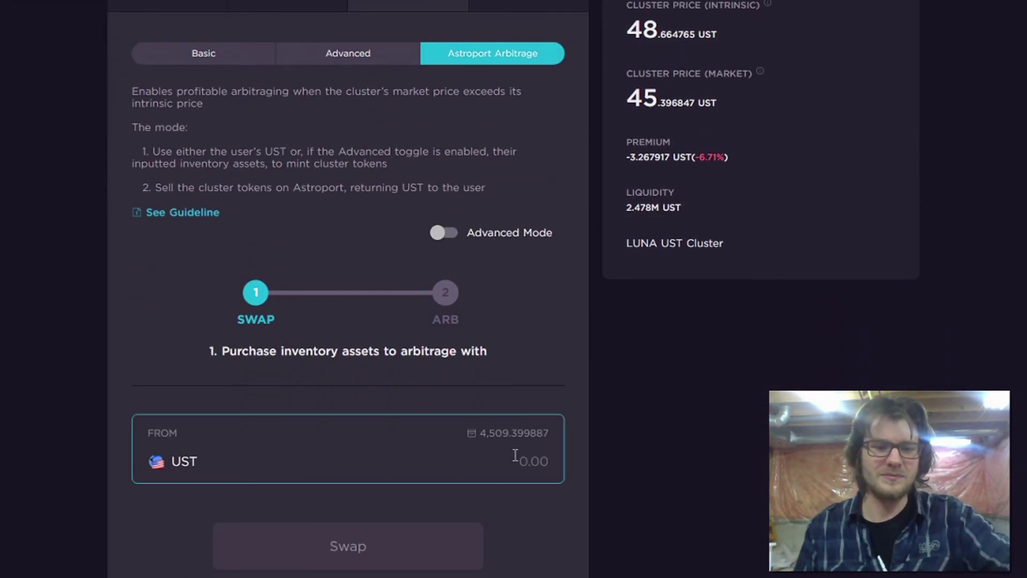
pyautogui.write('1000')
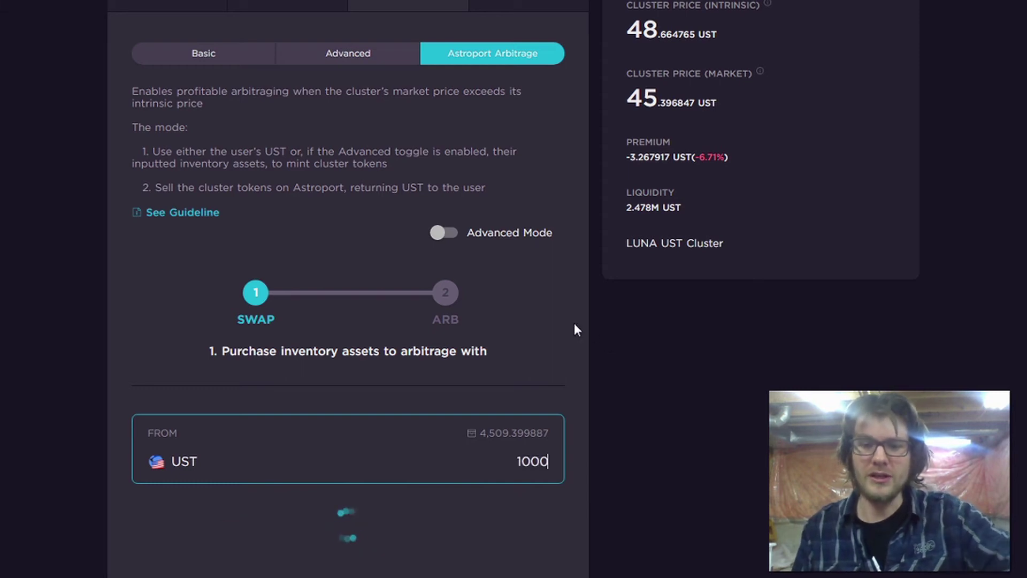
pyautogui.click(534, 303)
pyautogui.scroll(-3, 532, 301)
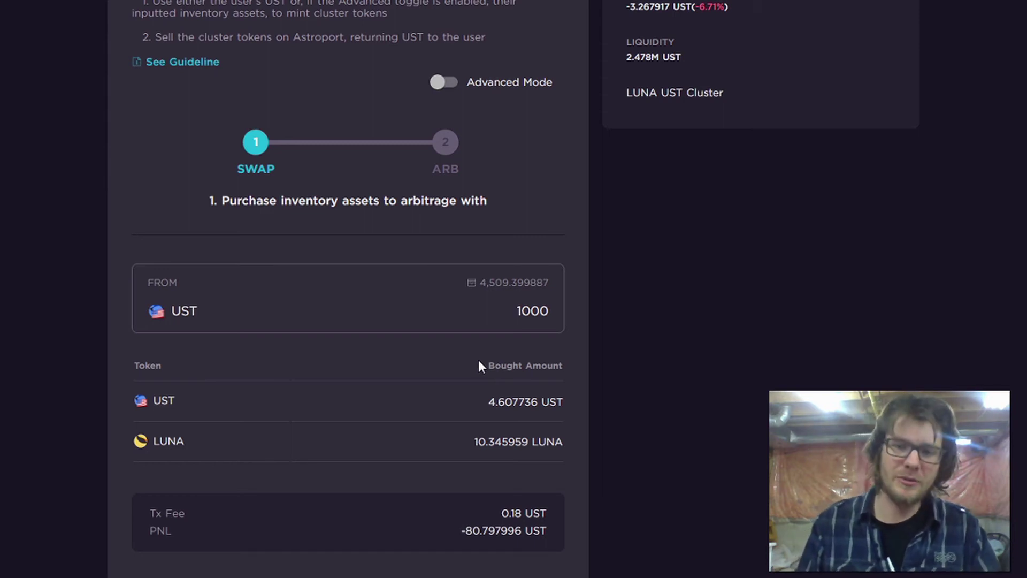
pyautogui.scroll(5, 408, 217)
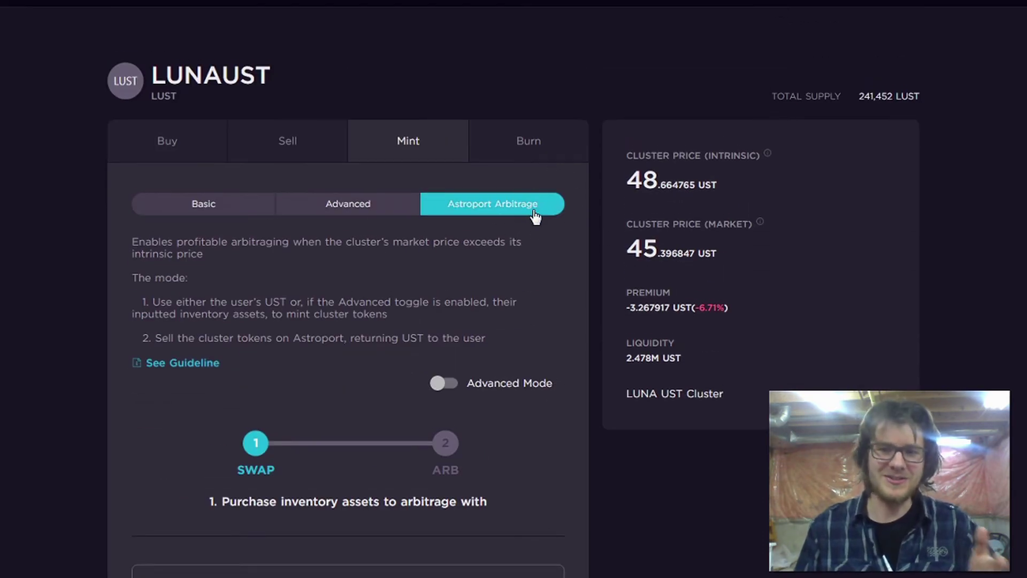
pyautogui.scroll(2, 533, 216)
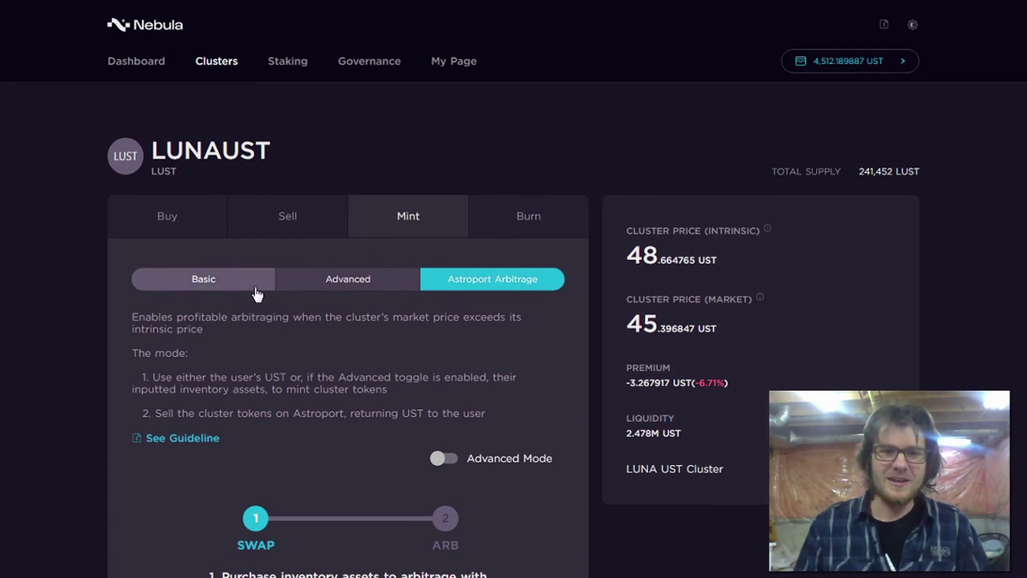
# Step: Return minting to Basic and review Cluster Inventory: LUNA at 69.18% against a 64.51% target
pyautogui.click(257, 292)
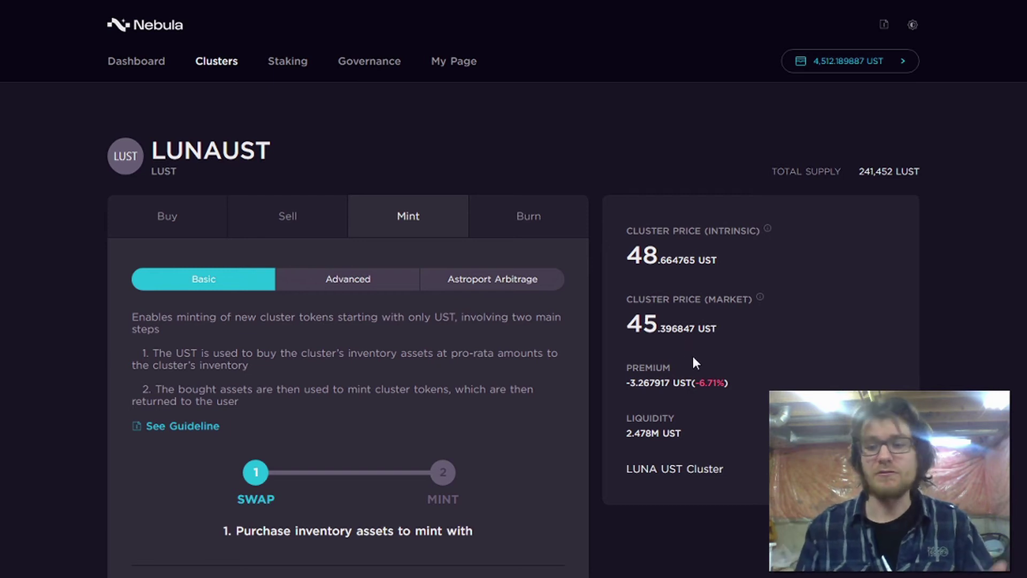
pyautogui.scroll(-5, 687, 342)
pyautogui.scroll(-4, 673, 351)
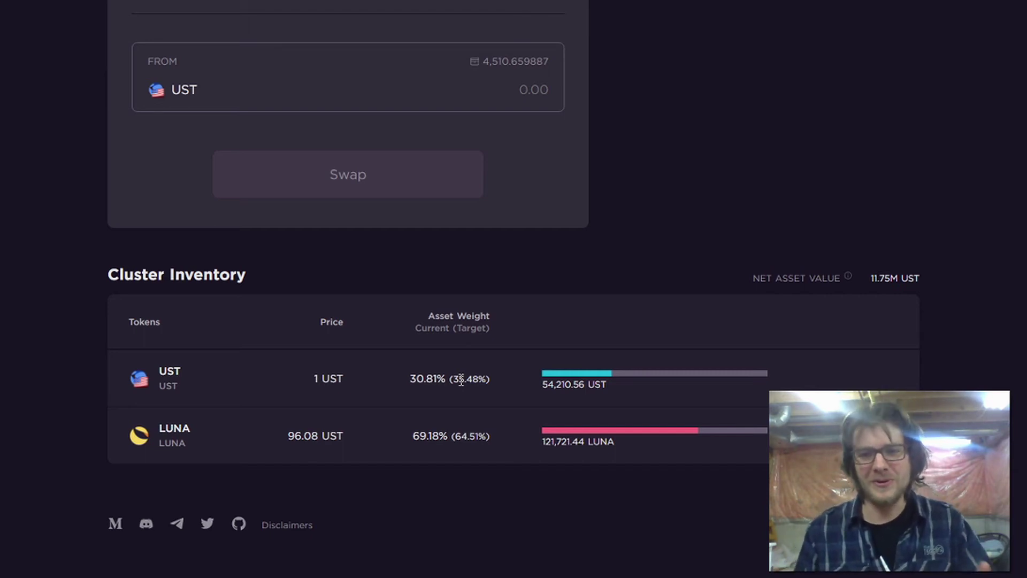
pyautogui.scroll(3, 460, 380)
pyautogui.scroll(-1, 428, 481)
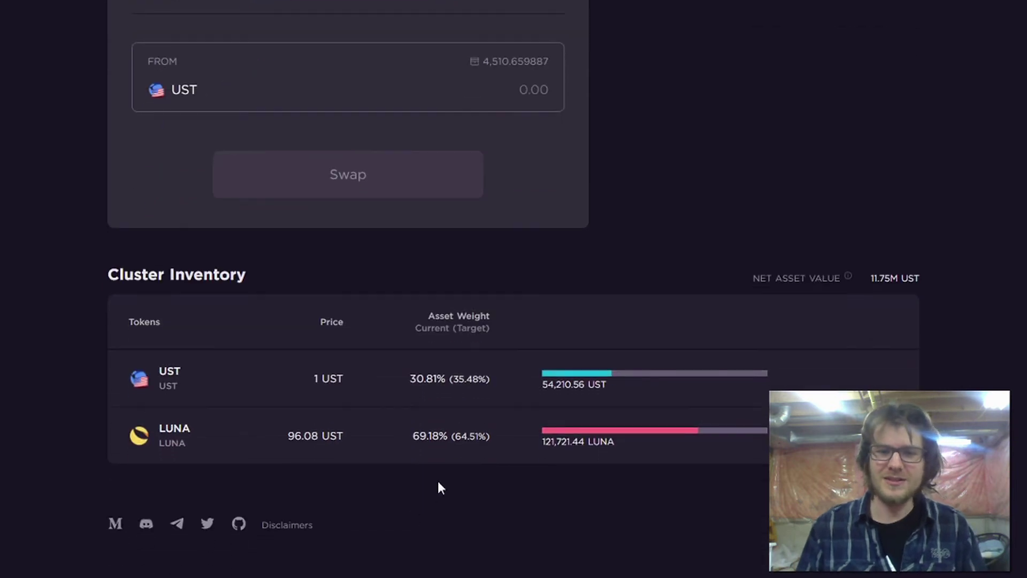
pyautogui.scroll(10, 449, 378)
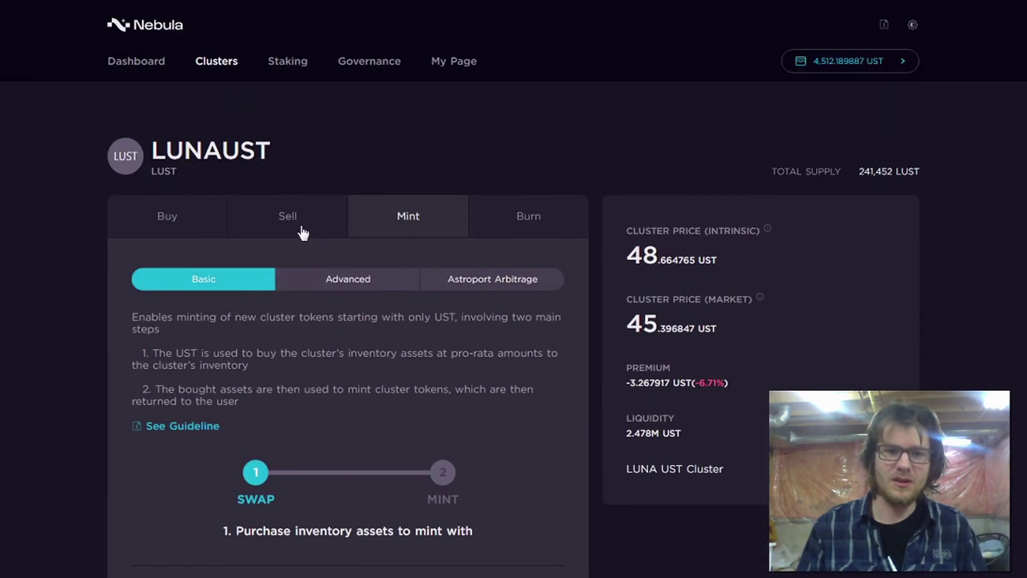
# Step: Set up an Advanced mint with a 1000 UST input, previewing about 20.53 LUST
pyautogui.click(296, 215)
pyautogui.click(433, 218)
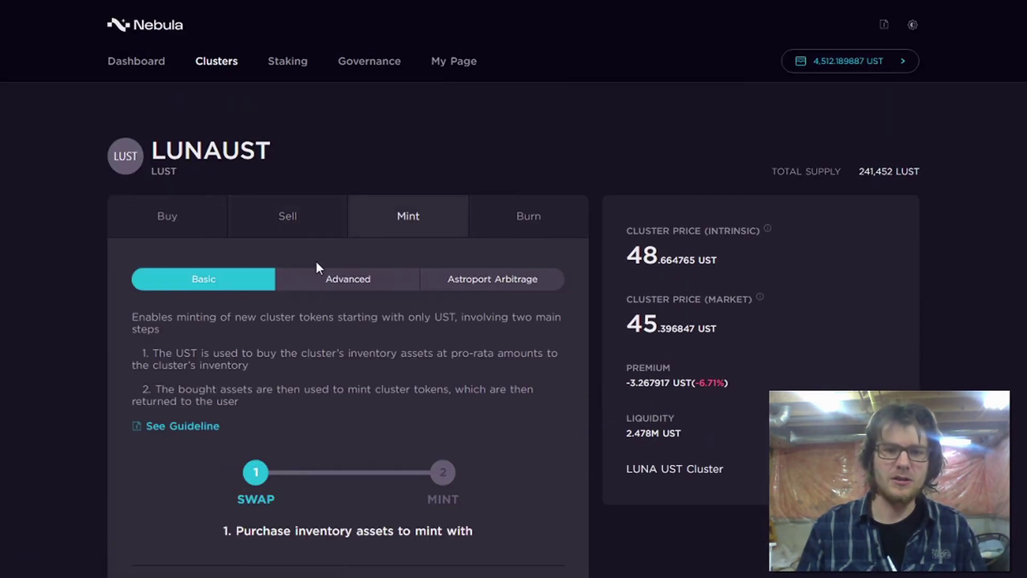
pyautogui.click(332, 284)
pyautogui.scroll(-3, 338, 297)
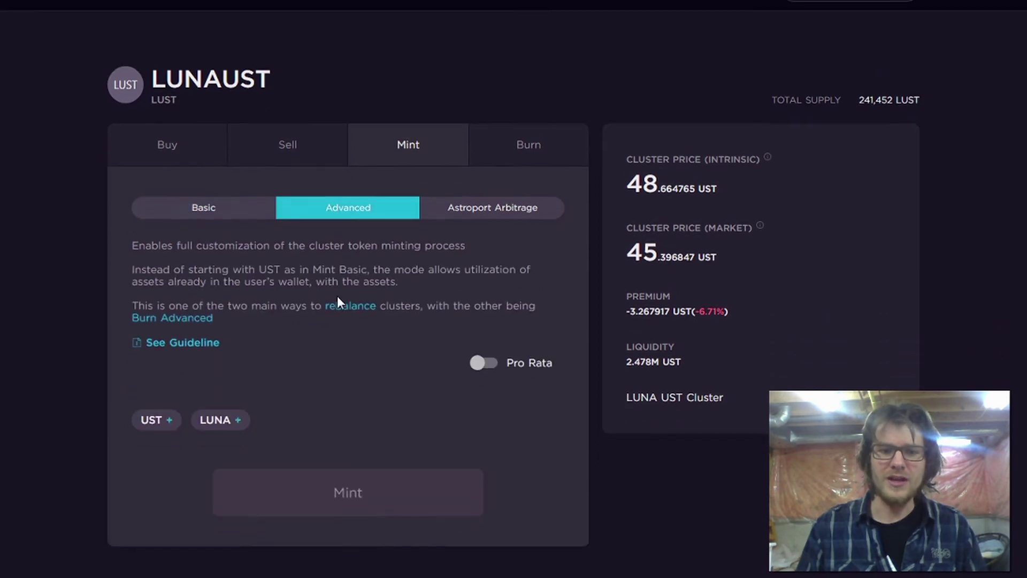
pyautogui.click(171, 341)
pyautogui.click(468, 349)
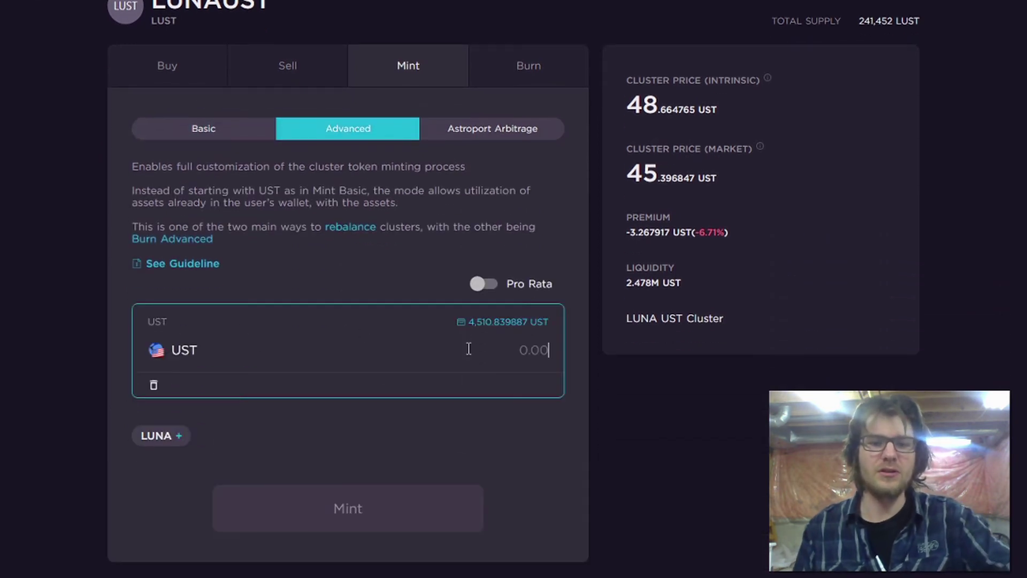
pyautogui.write('1000')
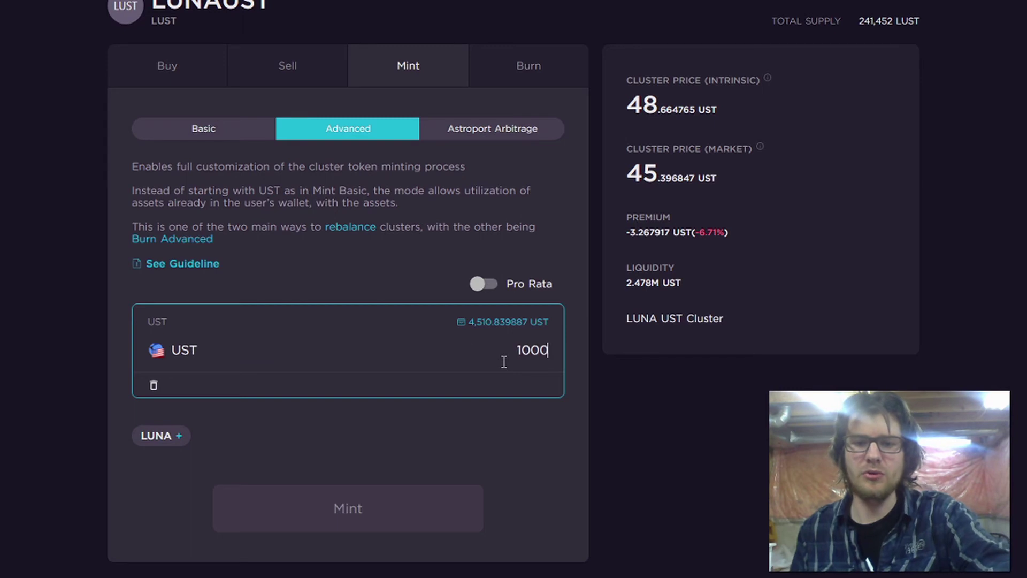
pyautogui.click(586, 320)
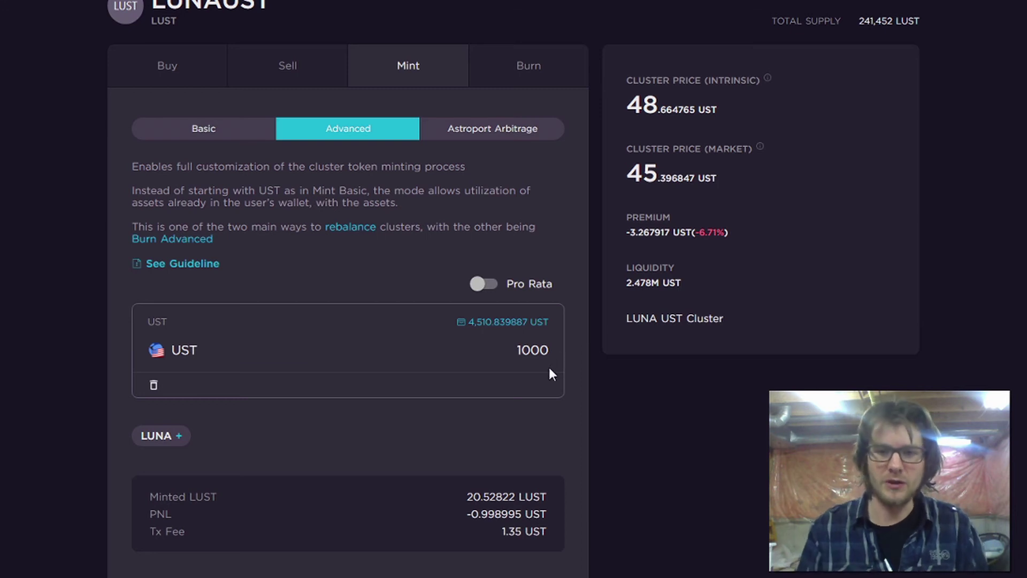
pyautogui.moveTo(551, 352); pyautogui.dragTo(509, 351)
pyautogui.click(582, 337)
# Step: Review the Cluster Inventory, highlighting LUNA's current and target weights
pyautogui.scroll(-1, 583, 340)
pyautogui.scroll(-6, 583, 342)
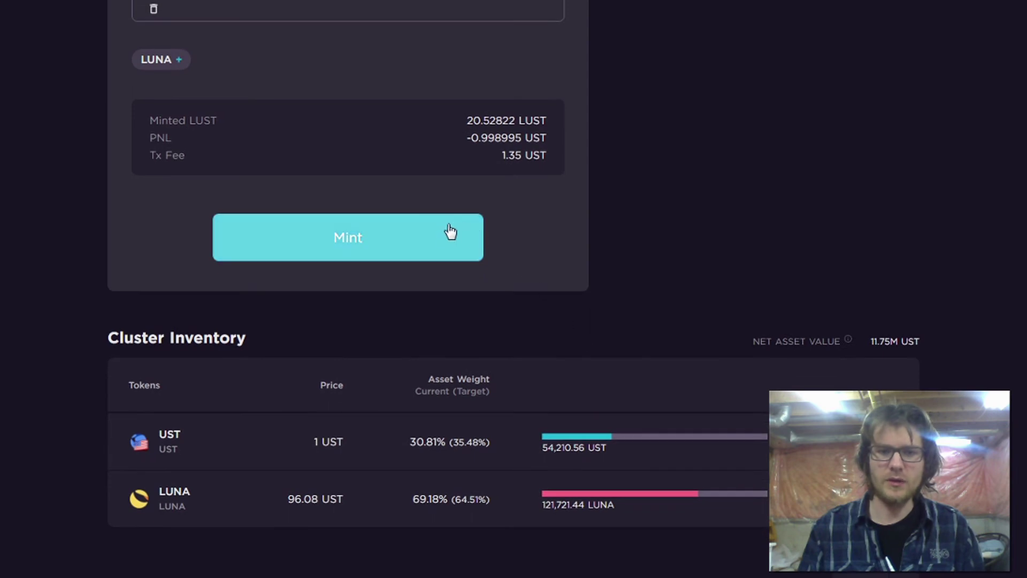
pyautogui.scroll(-1, 448, 234)
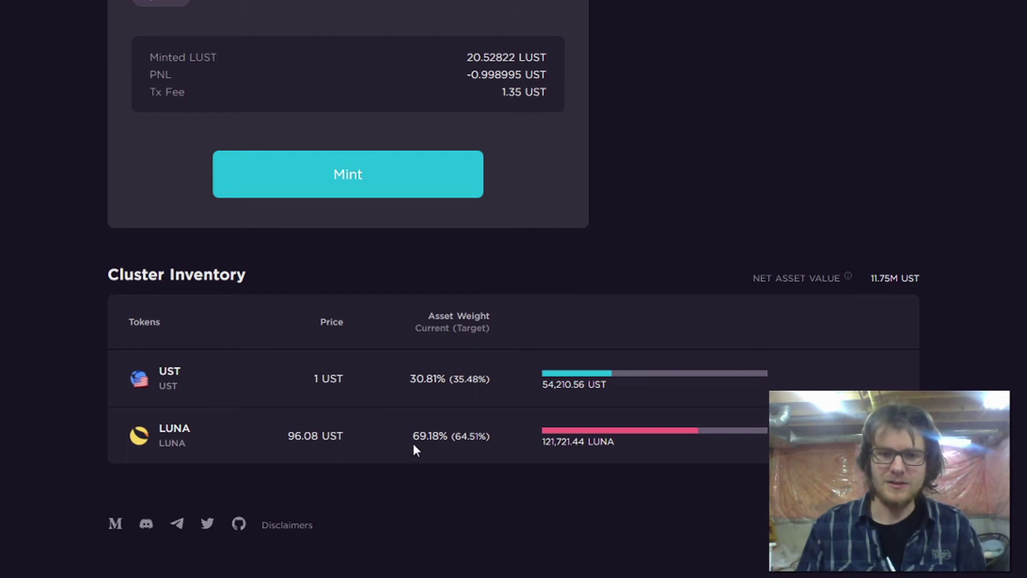
pyautogui.moveTo(414, 441); pyautogui.dragTo(491, 439)
pyautogui.click(498, 436)
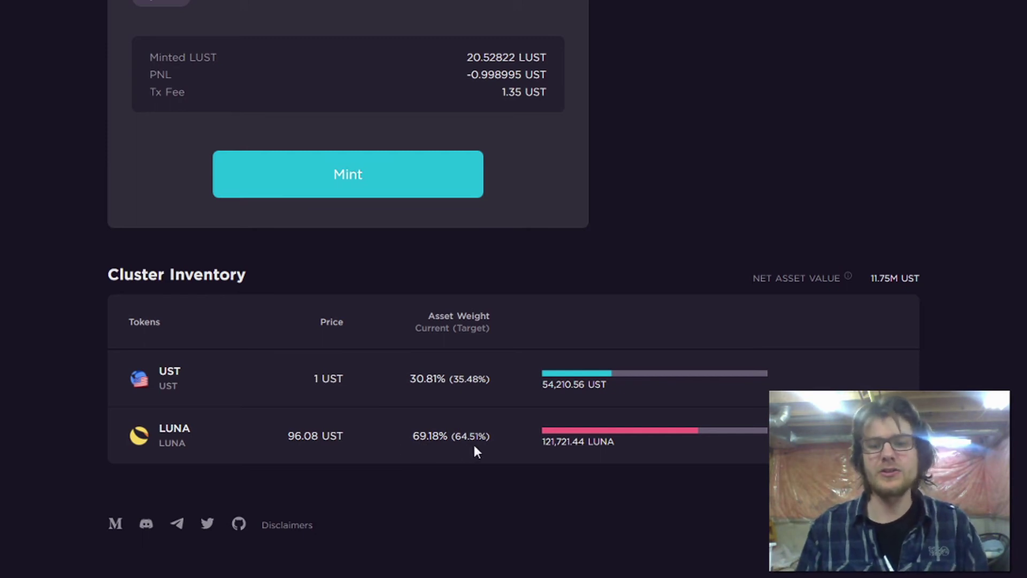
pyautogui.scroll(10, 473, 445)
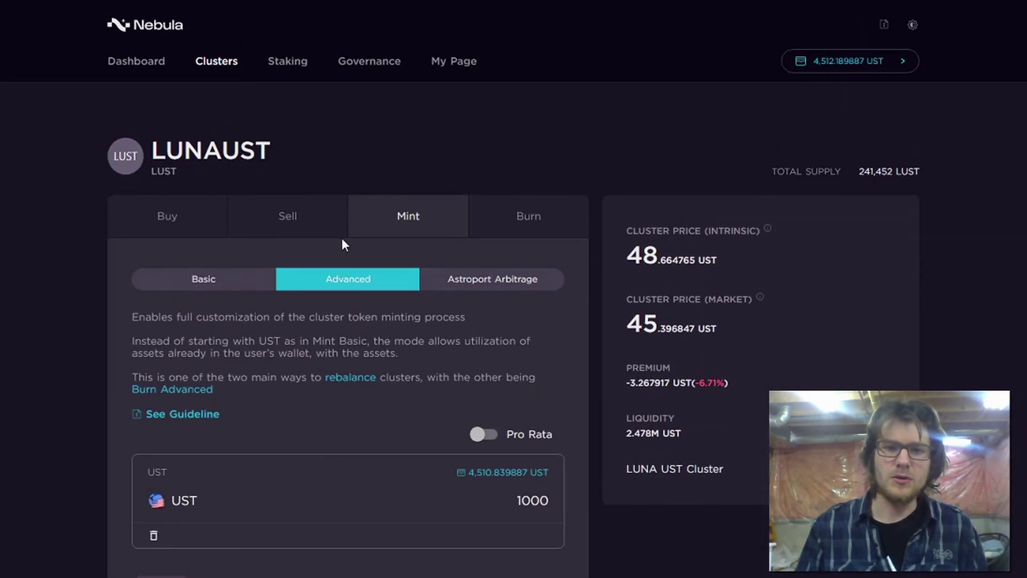
# Step: Set the Burn form to Advanced with 10 LUST and Pro Rata redemption into UST and LUNA
pyautogui.click(518, 213)
pyautogui.scroll(-3, 497, 160)
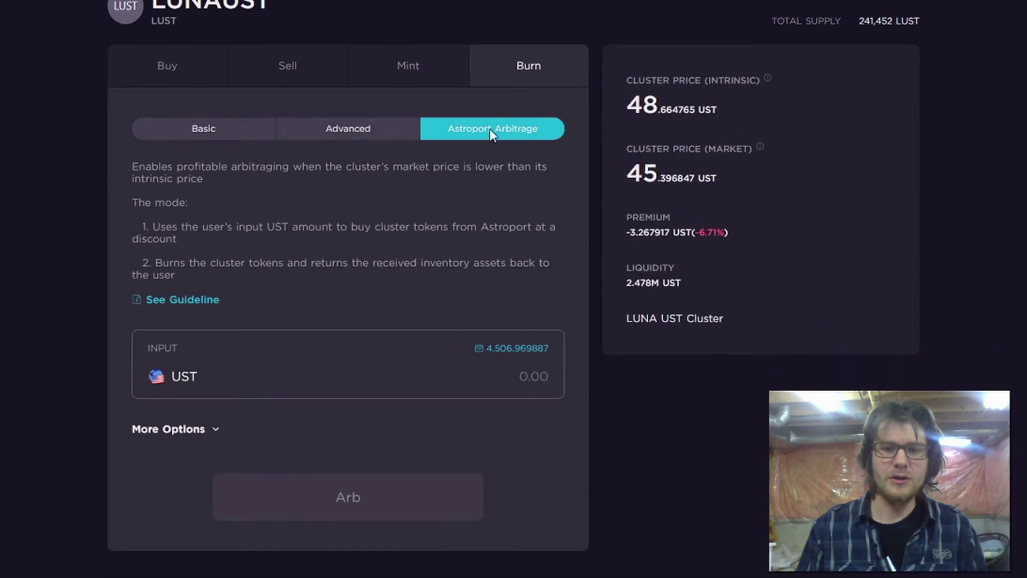
pyautogui.click(360, 137)
pyautogui.scroll(-3, 374, 188)
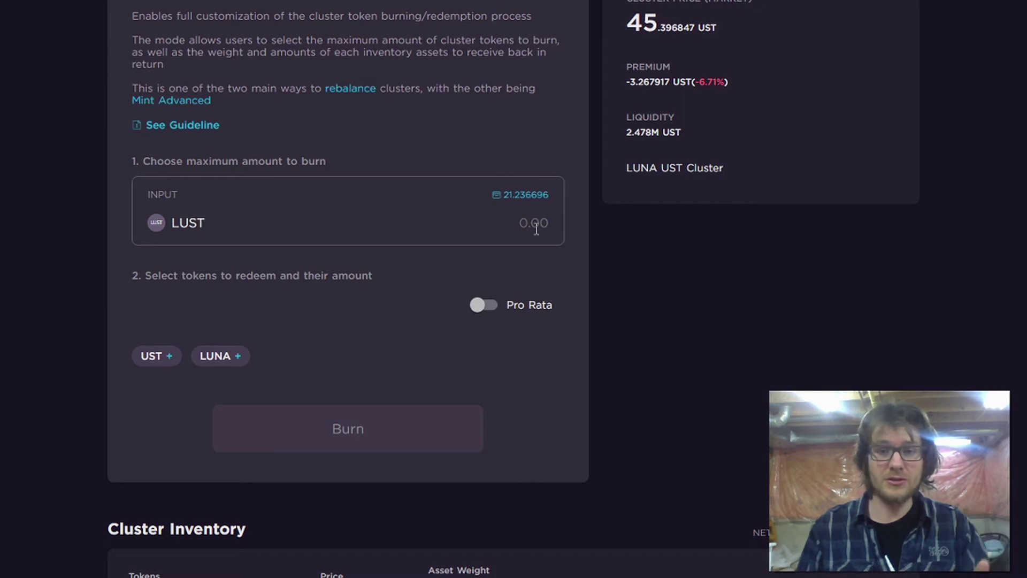
pyautogui.click(536, 232)
pyautogui.write('10')
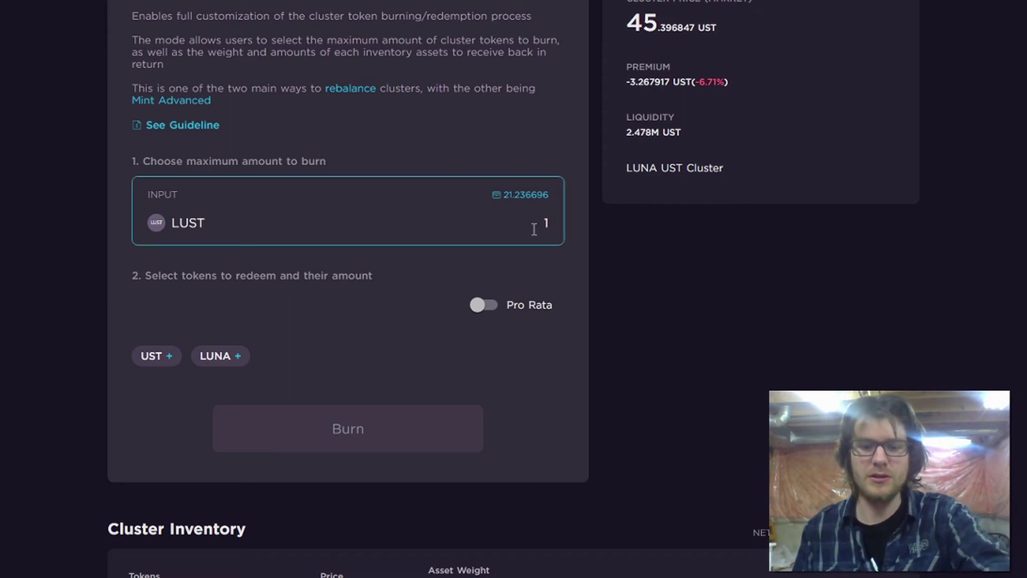
pyautogui.click(630, 241)
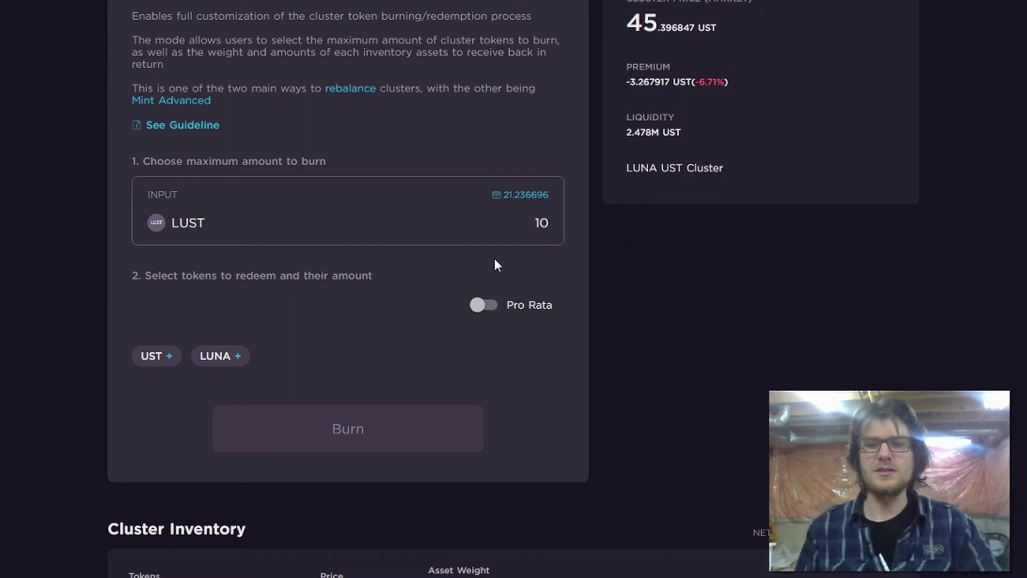
pyautogui.click(493, 310)
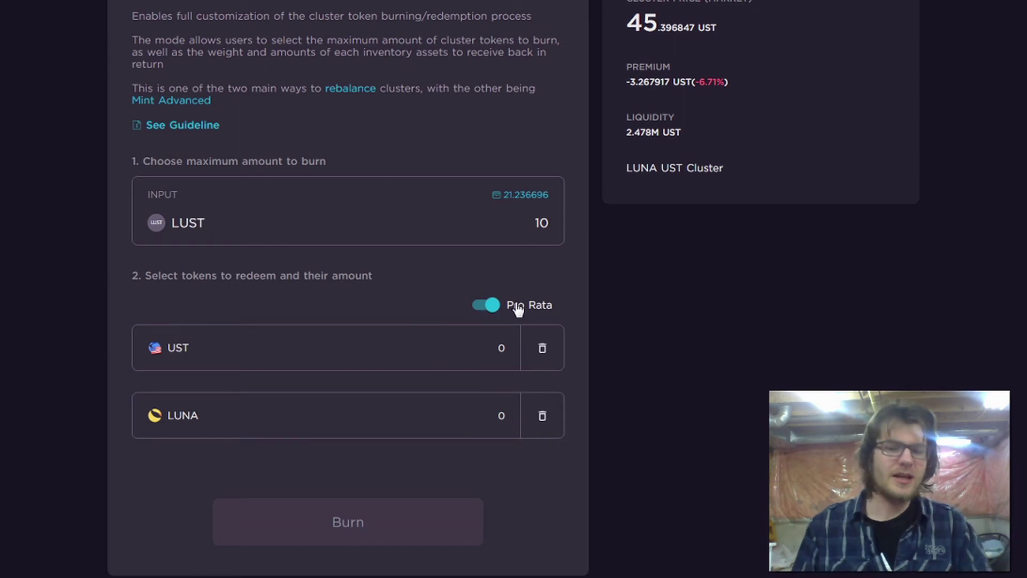
pyautogui.scroll(4, 545, 326)
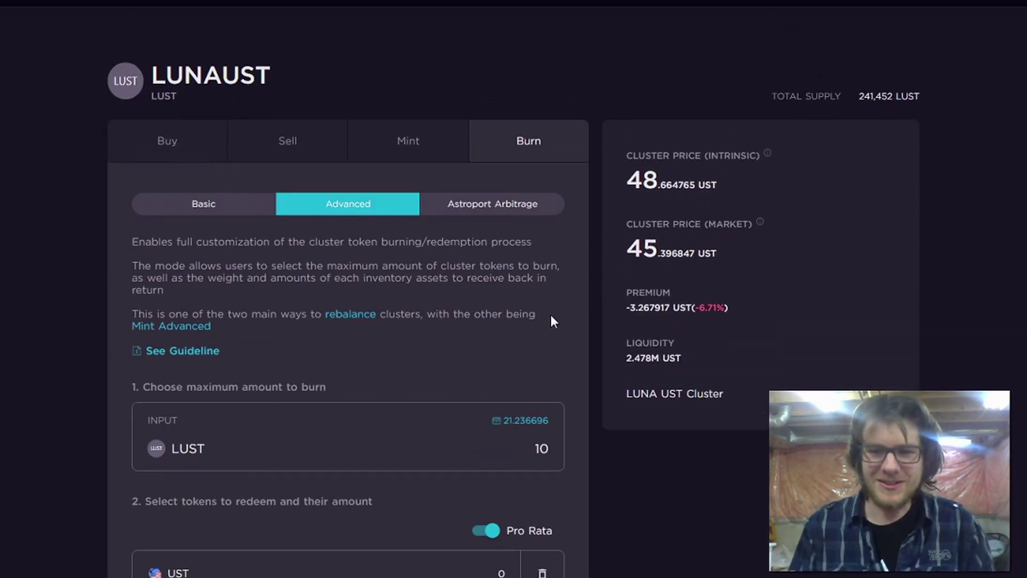
pyautogui.scroll(2, 552, 320)
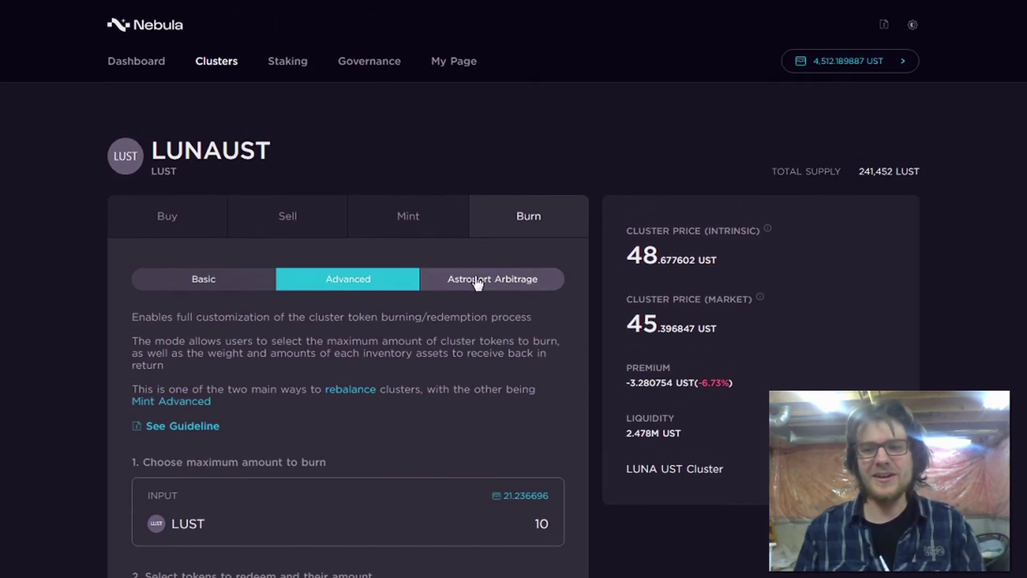
# Step: Open the Buy LUST with UST form, trying light theme before returning to dark
pyautogui.click(410, 220)
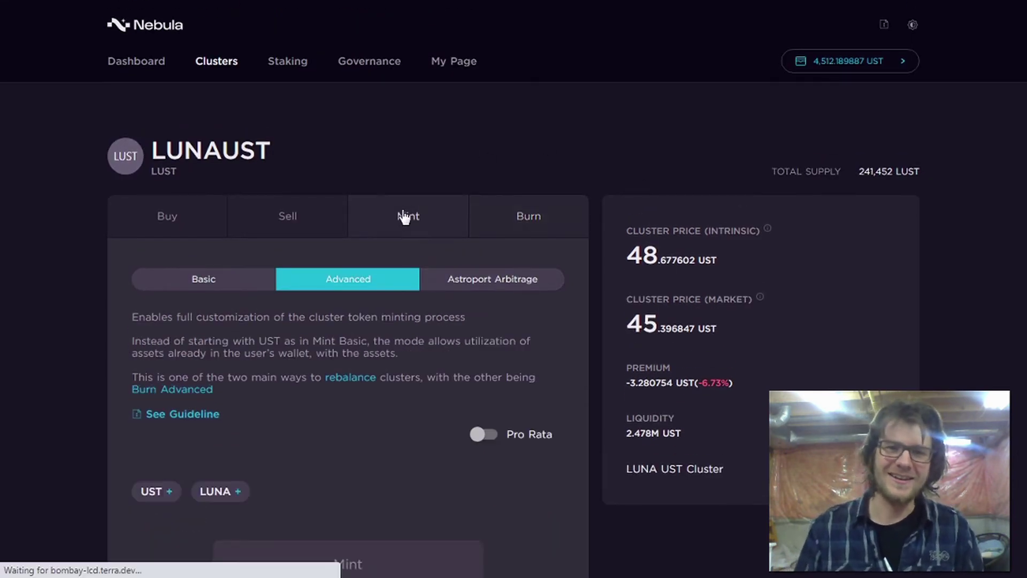
pyautogui.click(177, 221)
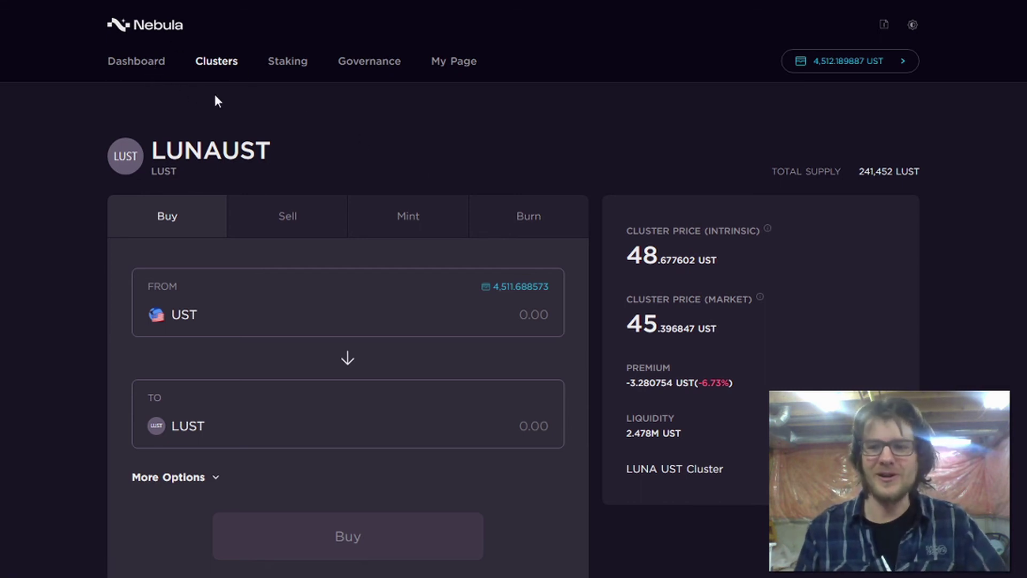
pyautogui.click(913, 27)
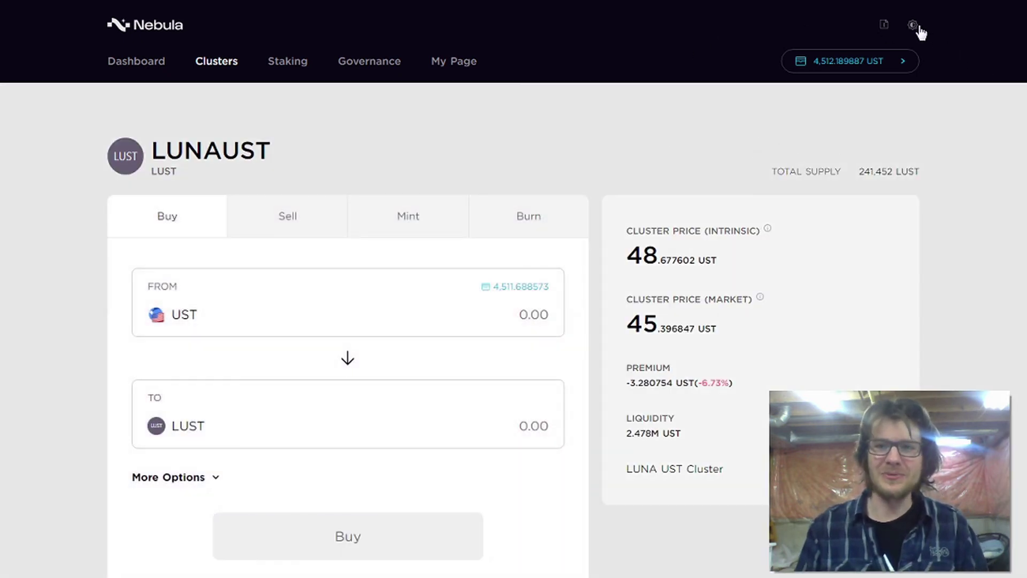
pyautogui.click(914, 27)
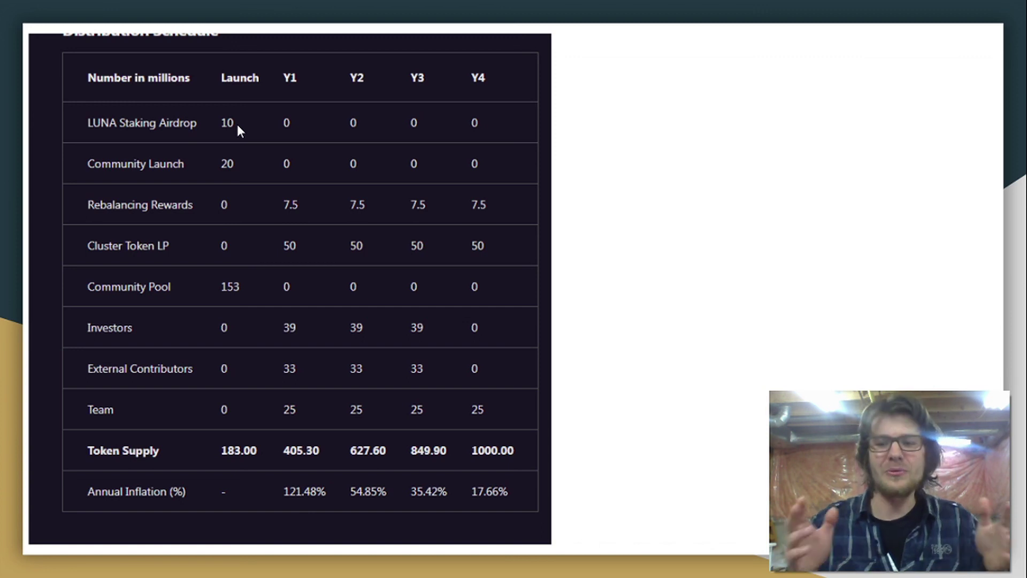
# Step: Advance to the Conclusion slide: LBP April 27th to May 2nd, fully live May 10th
pyautogui.press('Right')
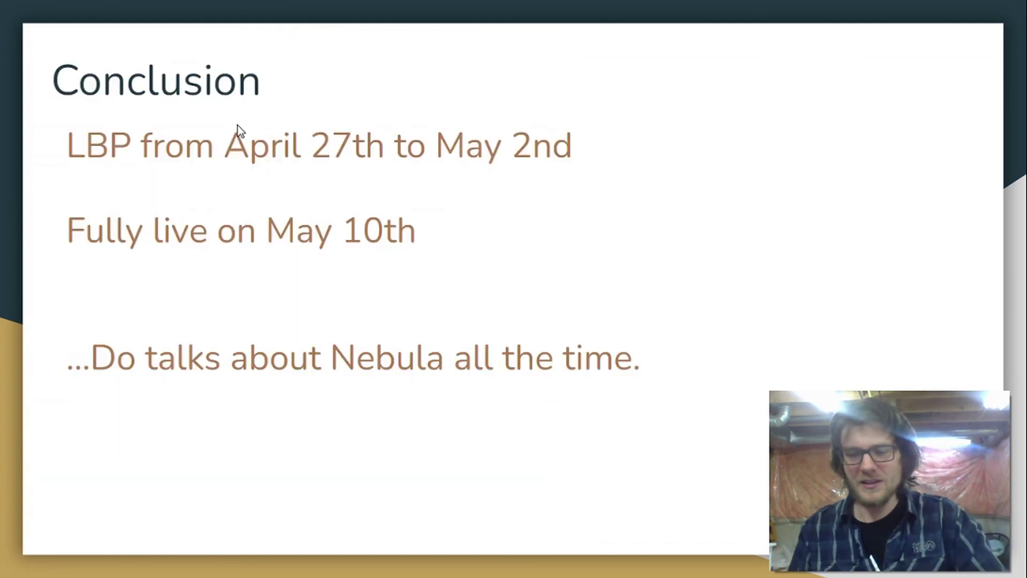